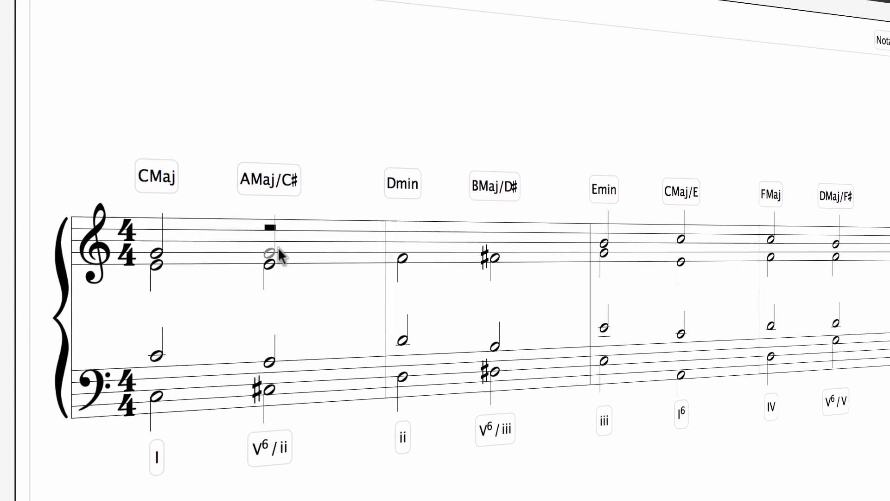
- Add the missing note above C# in the AMaj/C# chord and label DMaj/F# as V6/V
left_click(260, 249)
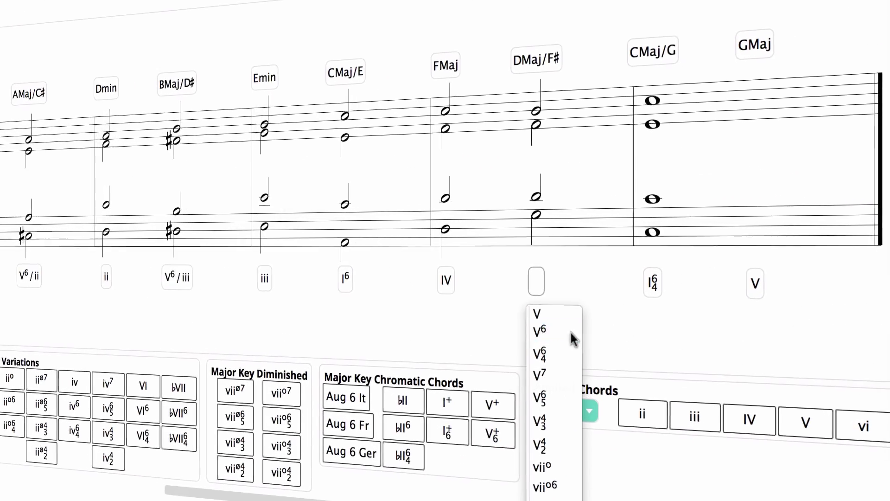
left_click(565, 334)
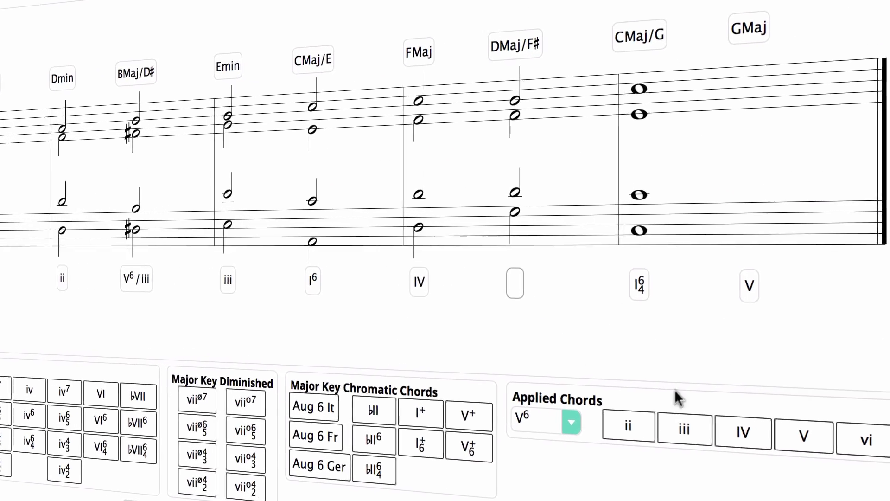
left_click(809, 430)
left_click(808, 444)
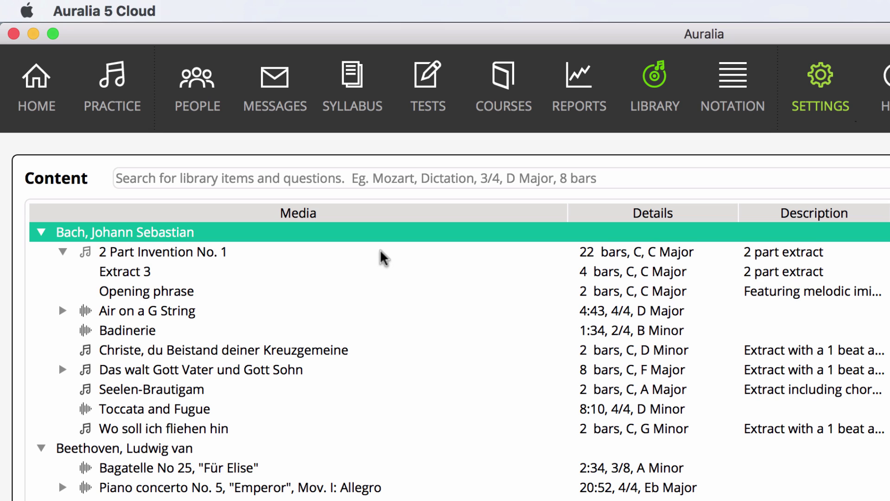
- Select 2 Part Invention No. 1 and bring up its item options menu
left_click(383, 255)
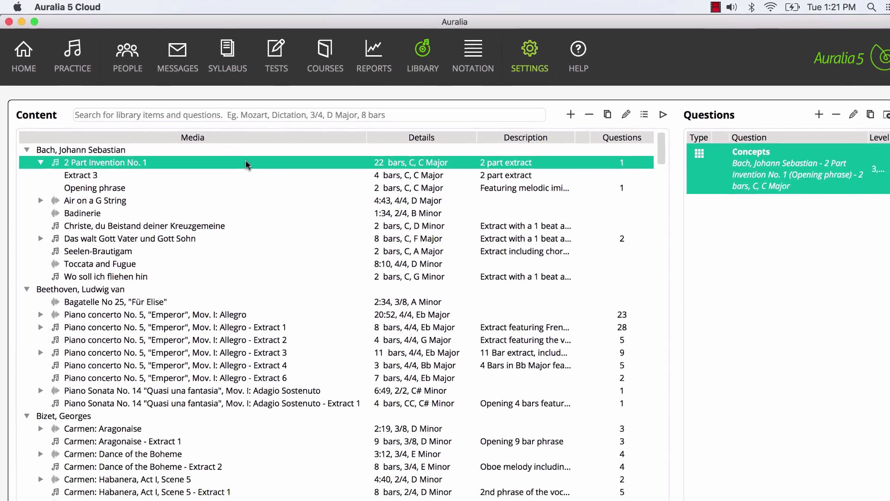
right_click(283, 187)
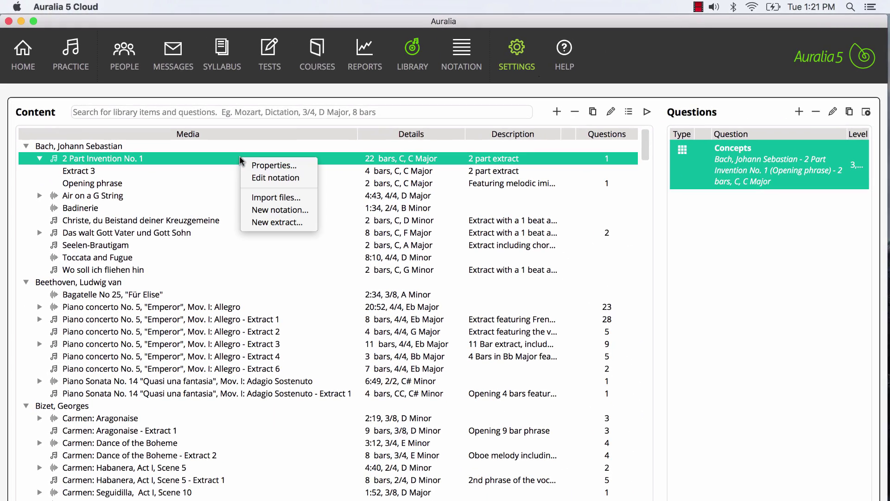
- Open the 2 Part Invention No. 1 score, play it back, then stop playback
left_click(257, 178)
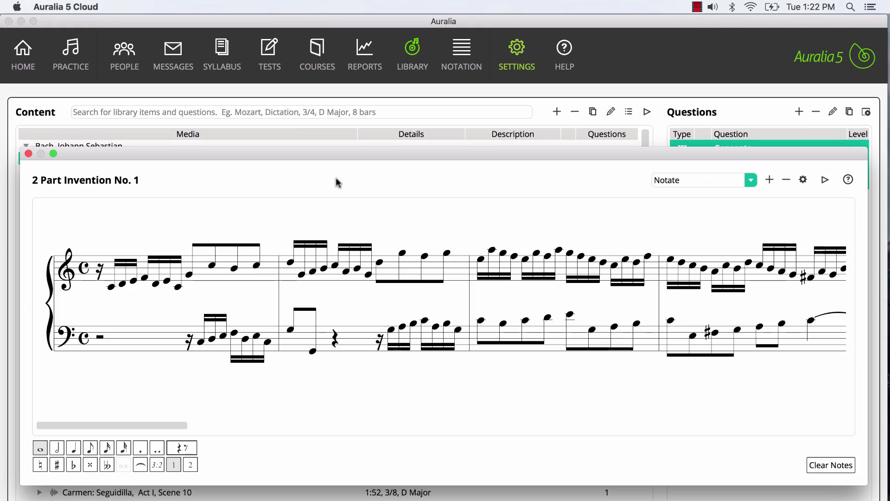
left_click(825, 179)
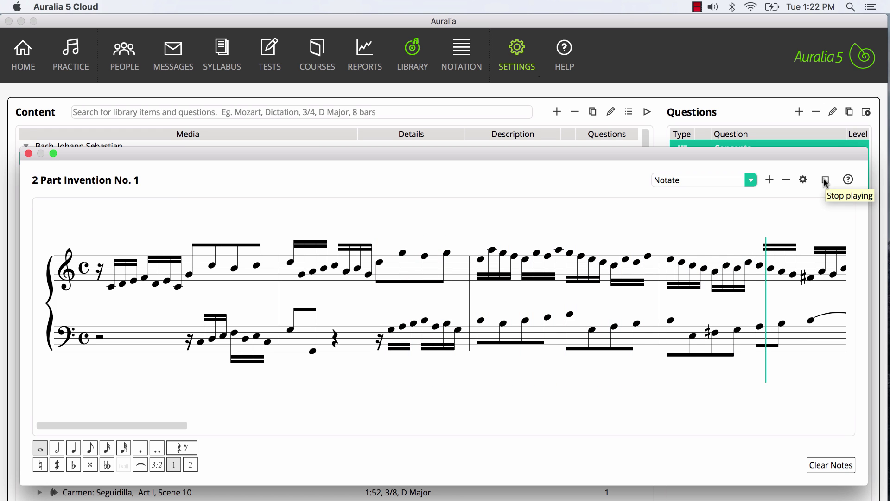
left_click(826, 181)
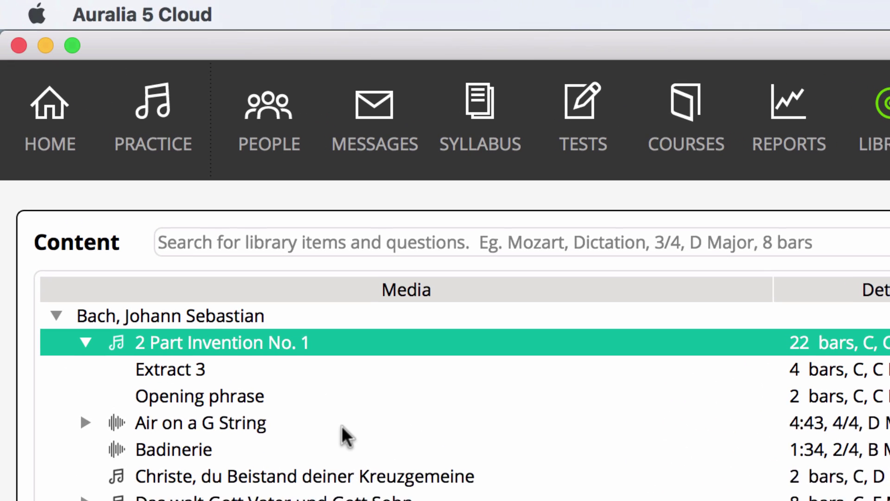
- Expand Air on a G String and stop its recording after listening
left_click(341, 424)
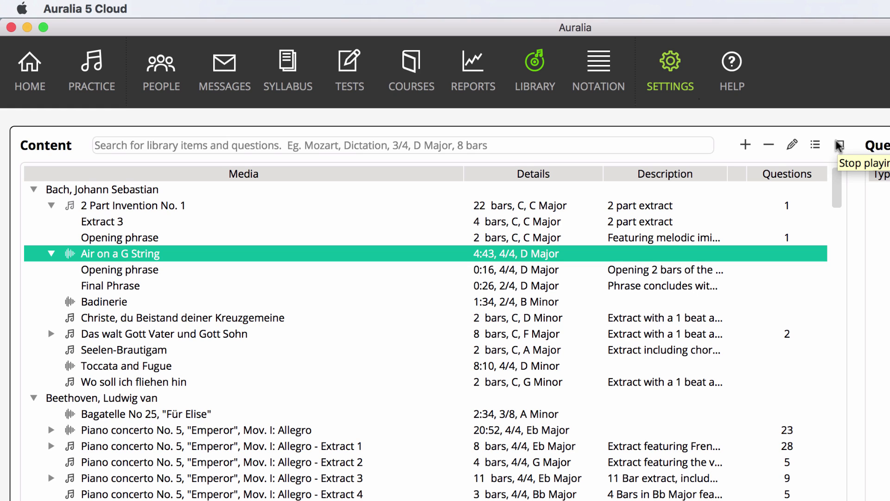
left_click(839, 146)
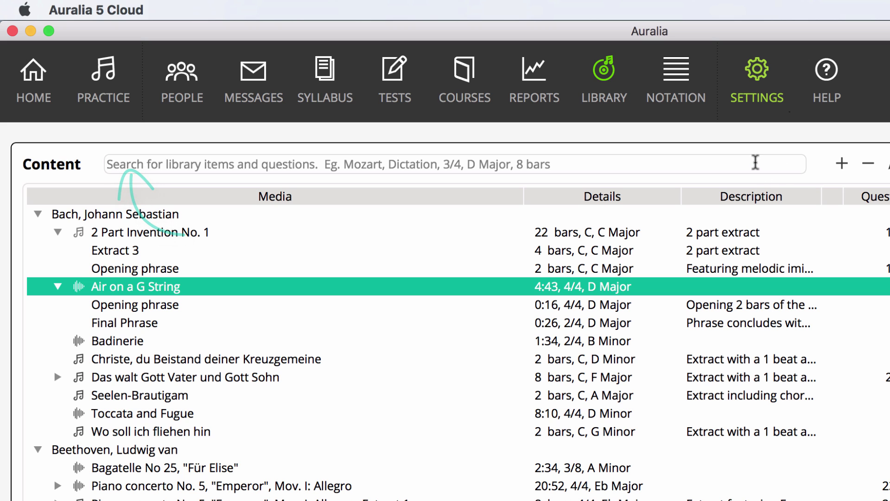
- Search the library for 'melodic dictation, swan', then expand Swan Lake: Act II, Scene 10 and select Extract 1
left_click(755, 163)
type("m")
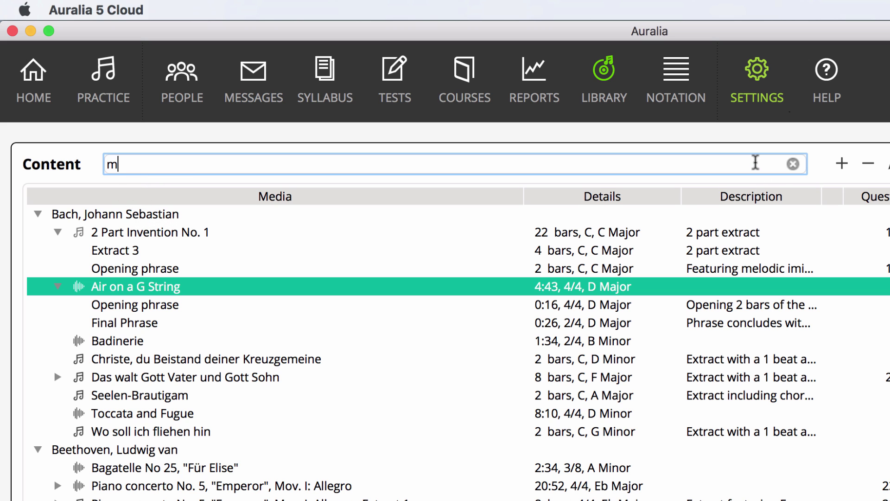
type("elodic dict")
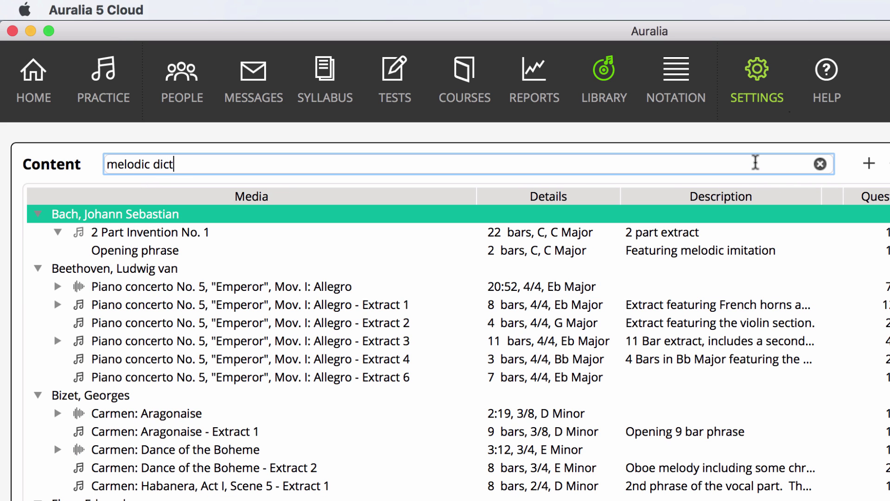
type("ation, swan lake")
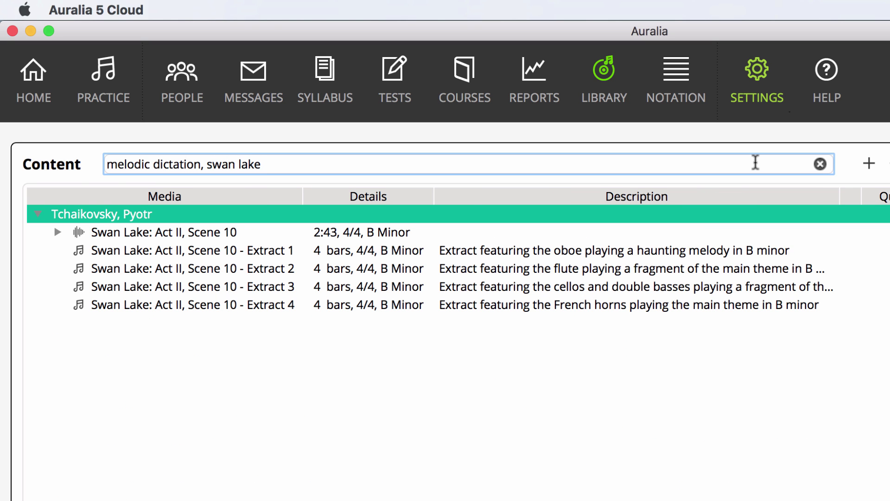
left_click(478, 231)
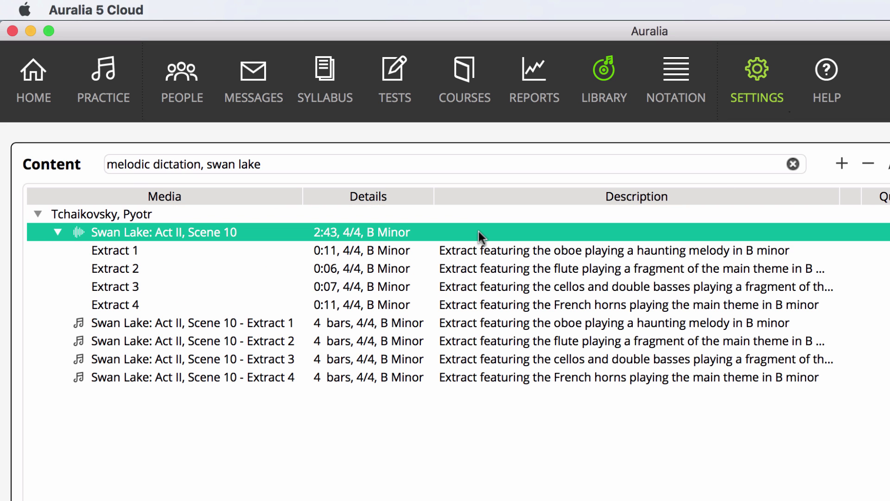
left_click(460, 251)
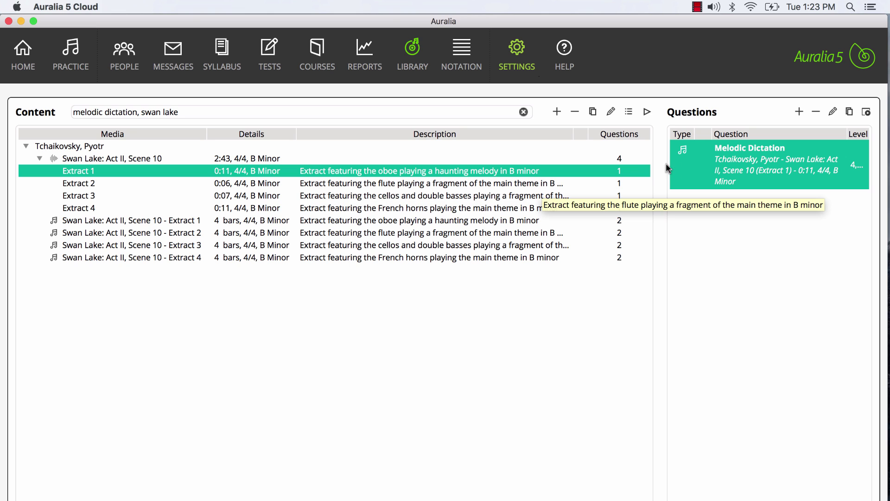
- Try the melodic dictation question and enter four eighth notes in bar 1
left_click(867, 113)
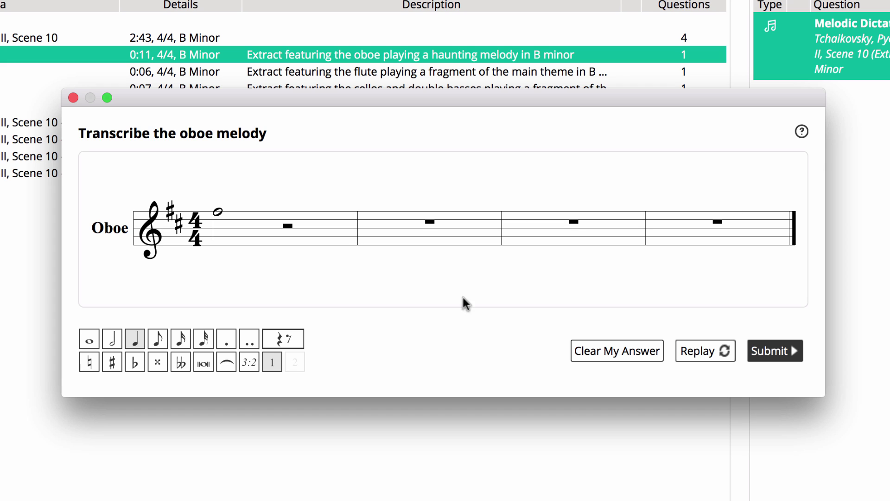
left_click(158, 341)
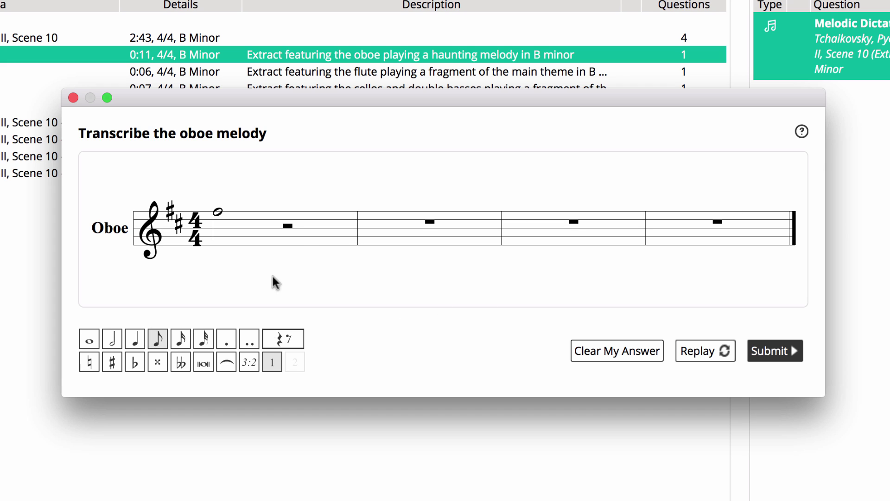
left_click(299, 228)
left_click(332, 226)
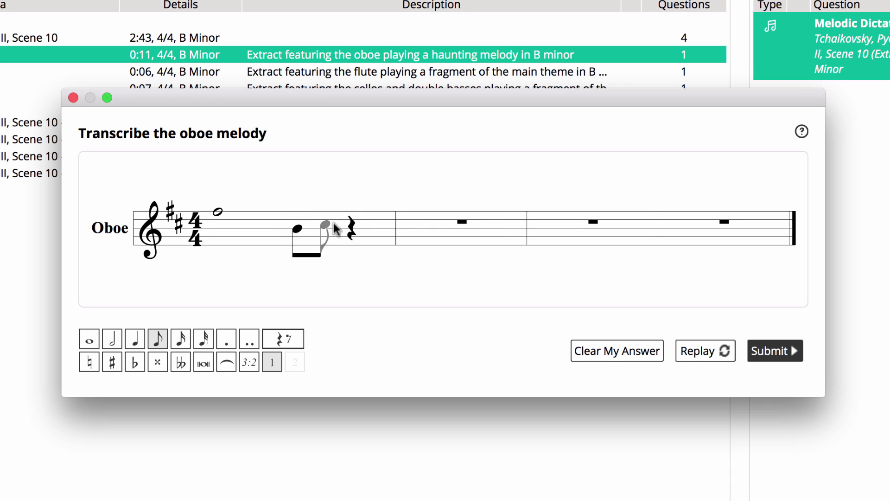
left_click(356, 219)
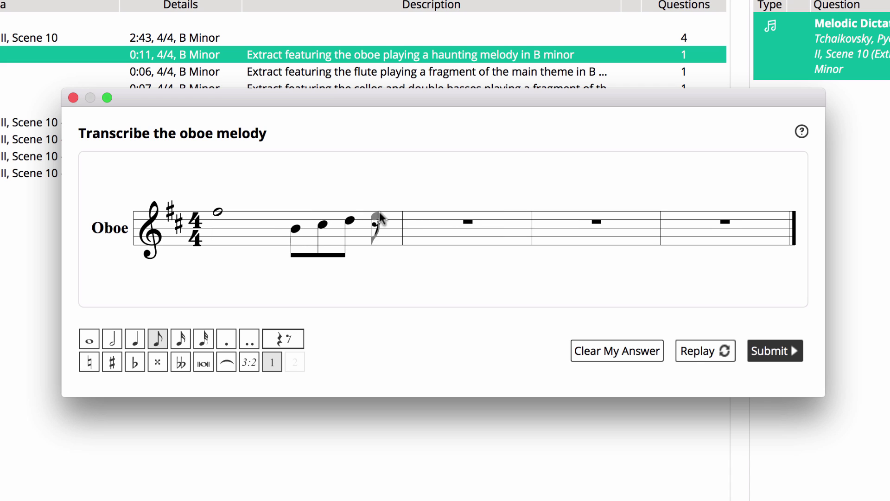
left_click(379, 211)
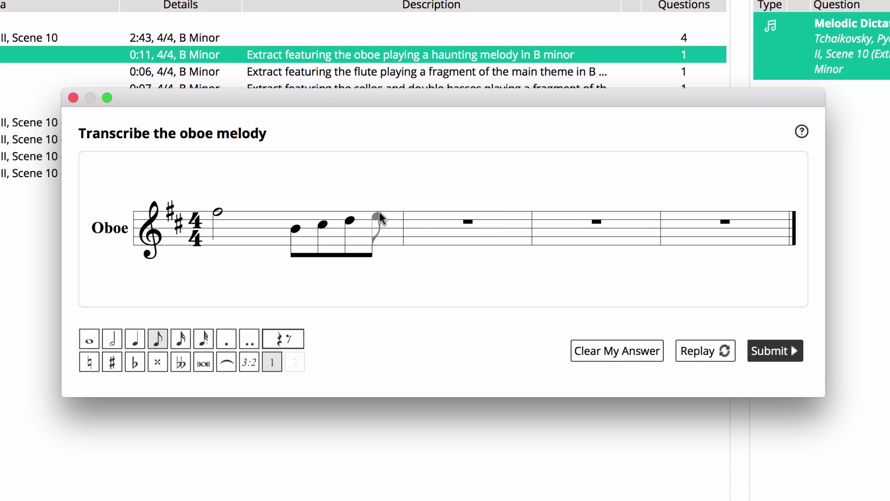
- Add dotted quarter notes in bars 2 and 3, plus two eighth notes in bar 2
left_click(138, 341)
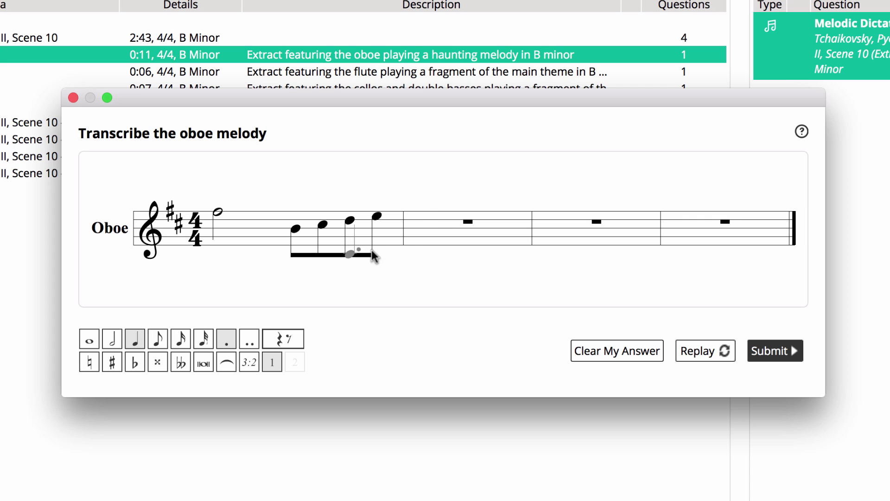
left_click(427, 213)
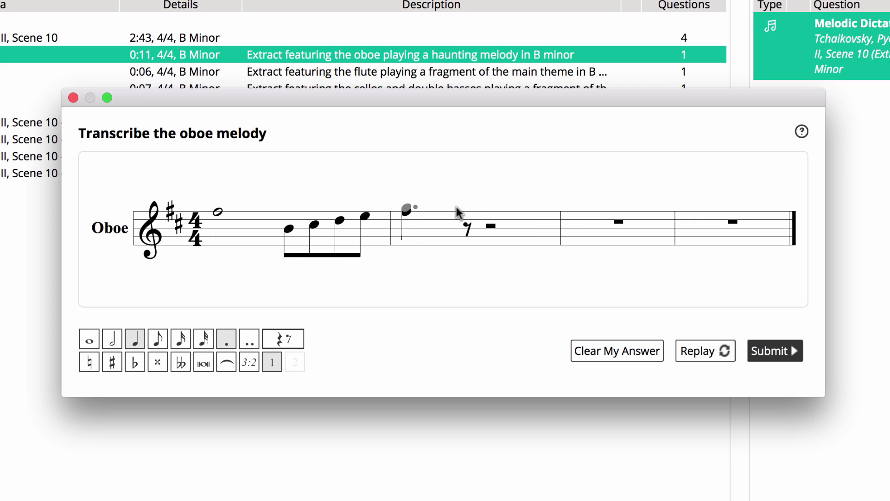
left_click(491, 209)
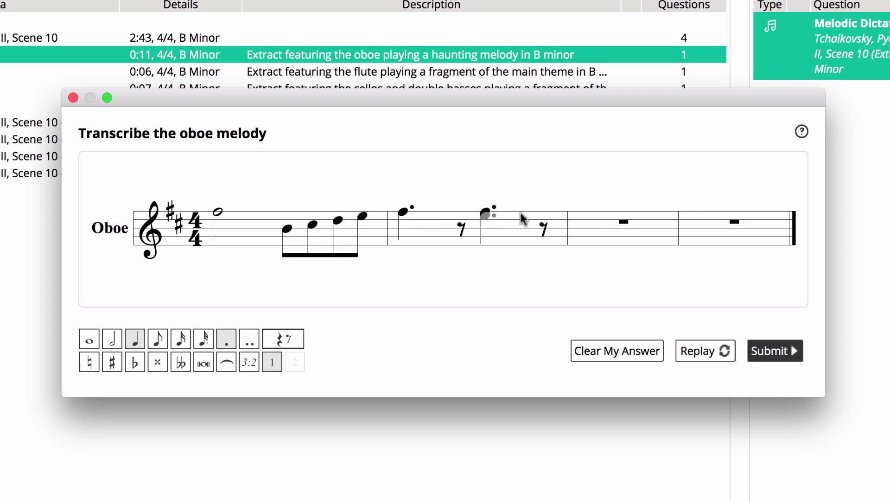
left_click(578, 210)
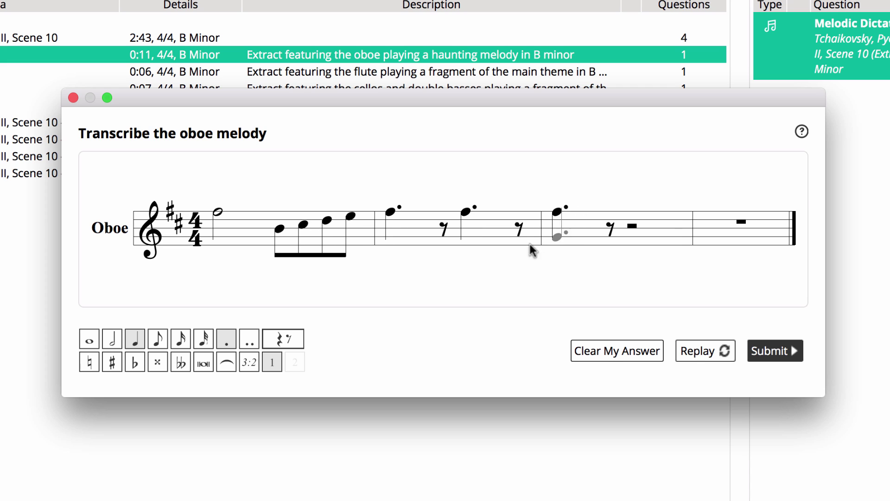
left_click(158, 340)
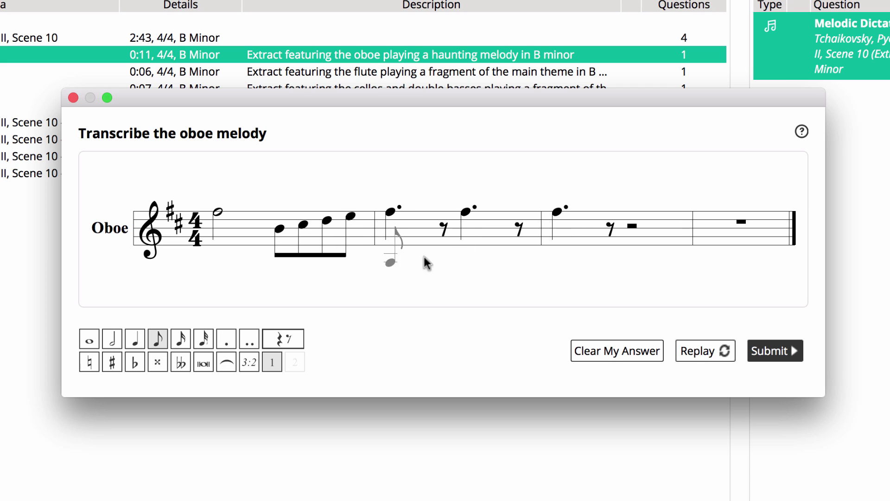
left_click(451, 218)
left_click(520, 219)
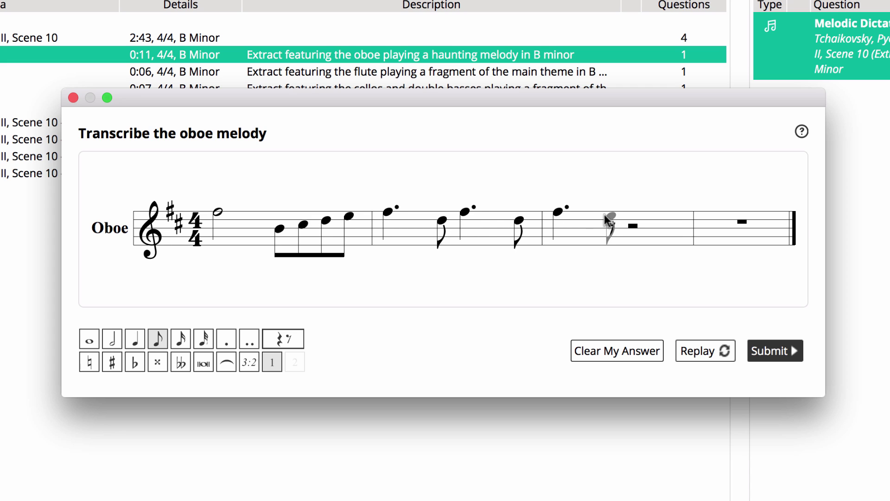
- Fill bar 3 with eighth notes and end the last bar on a dotted half note
left_click(613, 226)
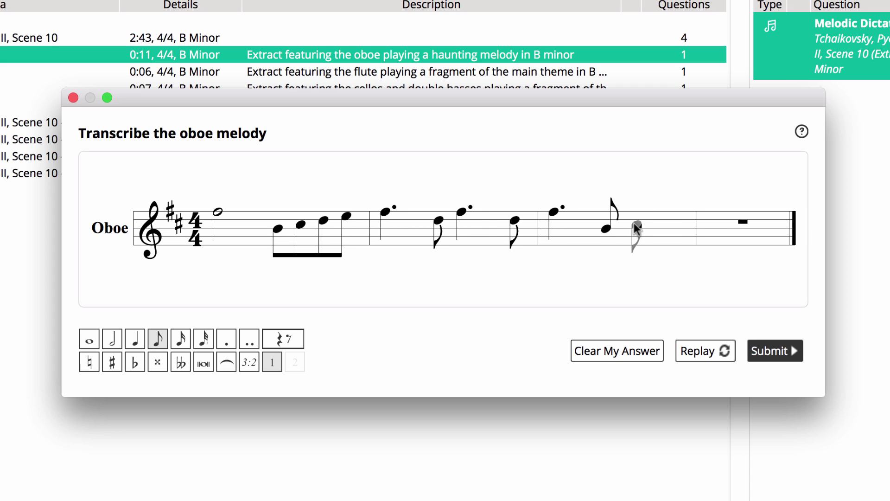
left_click(637, 226)
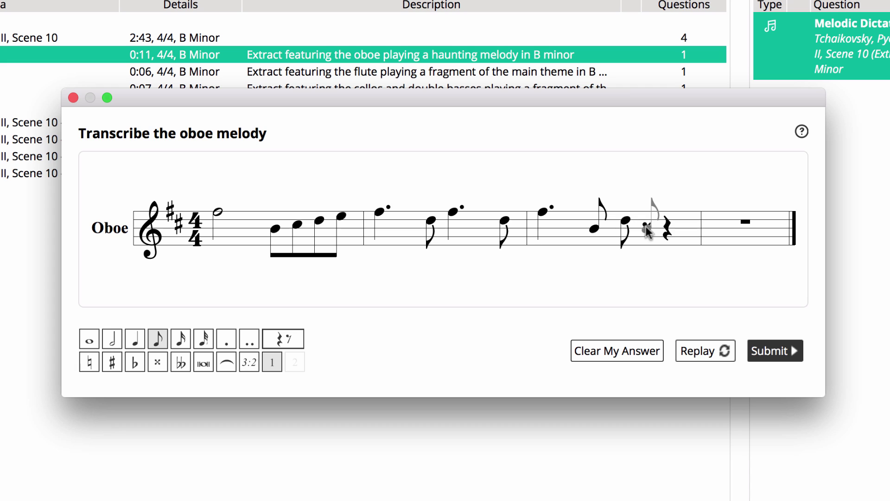
left_click(647, 227)
left_click(663, 230)
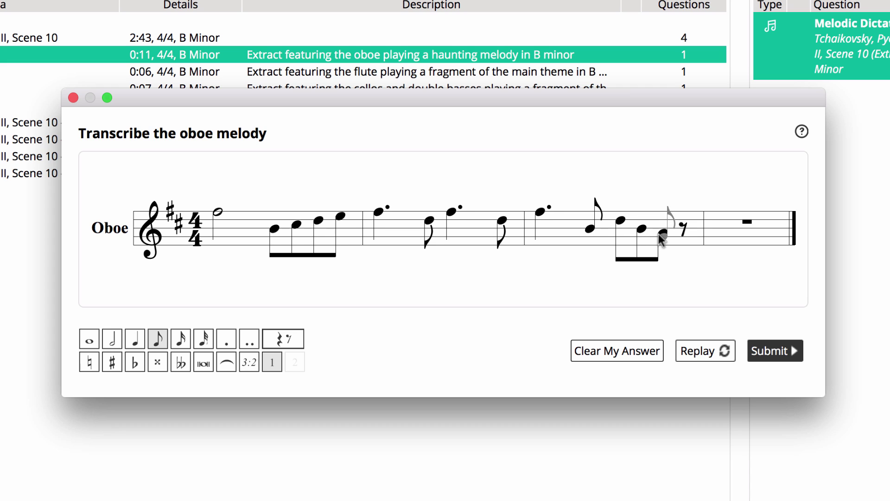
left_click(684, 226)
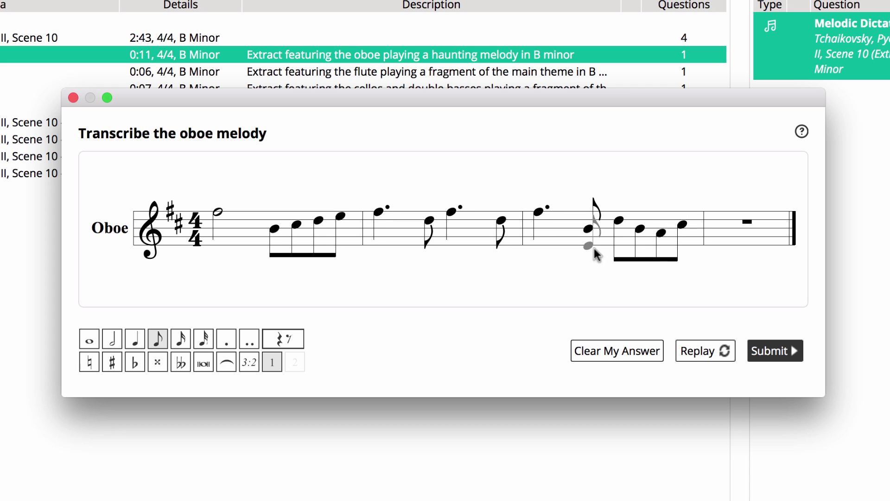
left_click(116, 345)
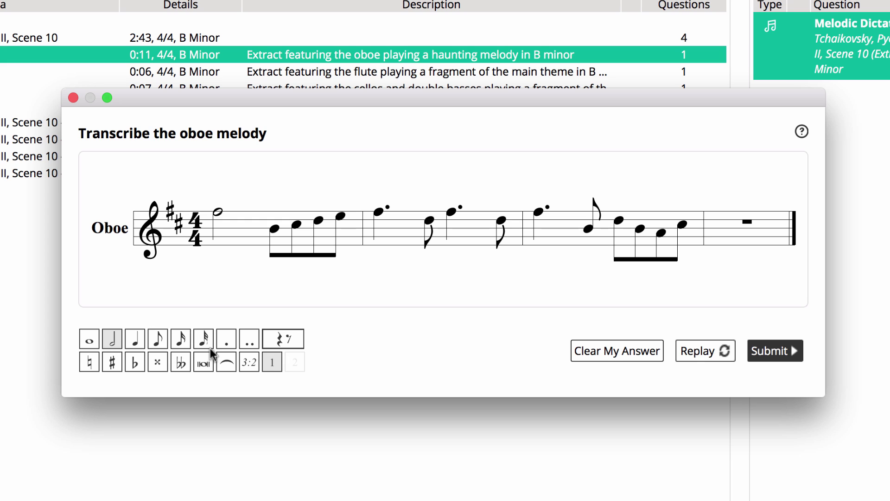
left_click(228, 345)
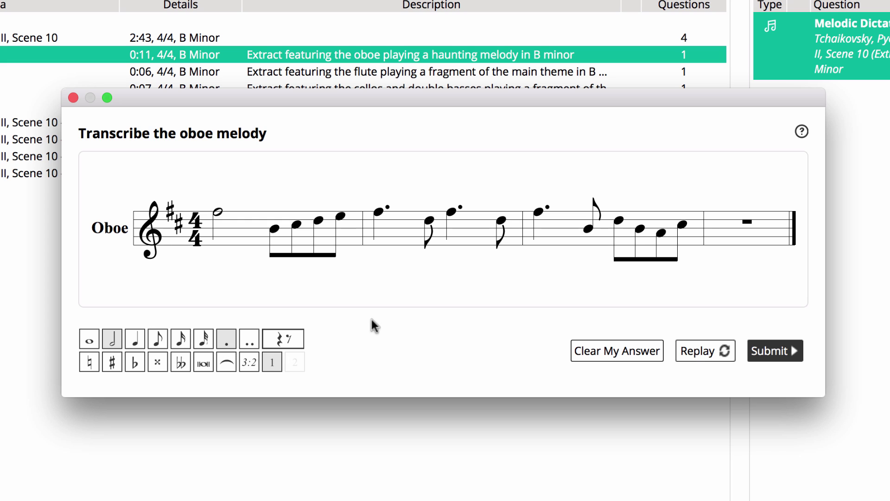
left_click(711, 218)
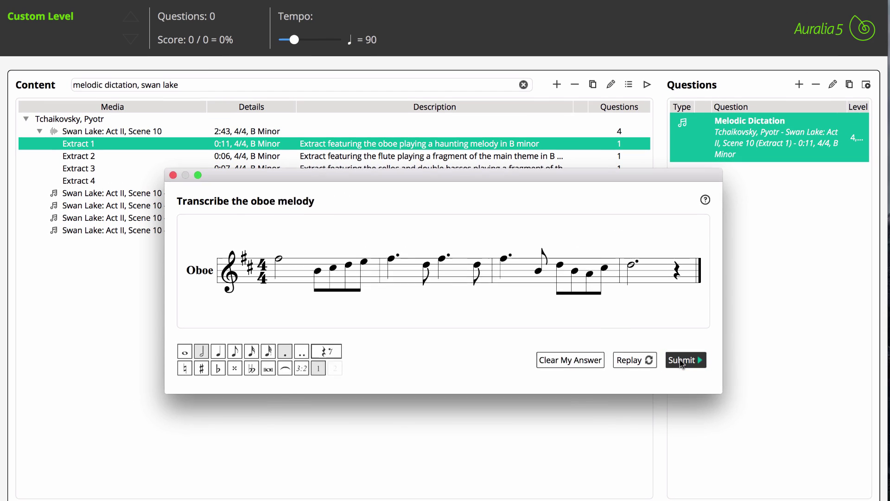
- Submit the transcription and decline to try the question again
left_click(770, 353)
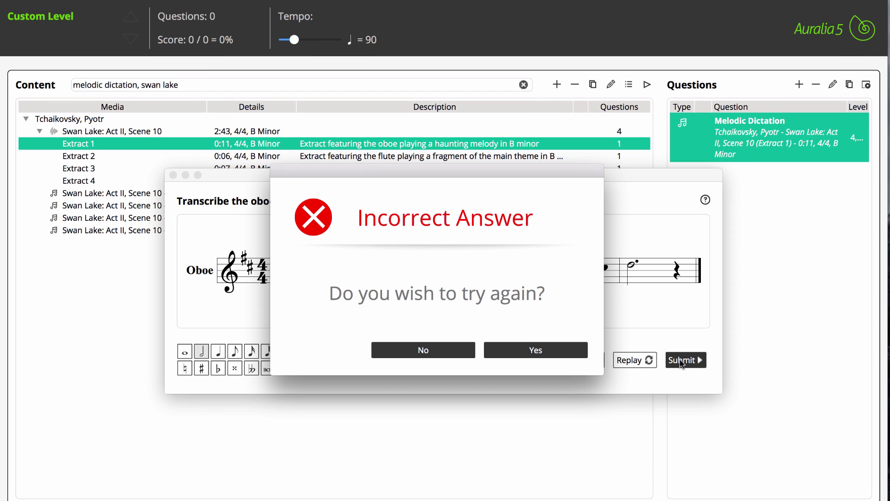
left_click(462, 349)
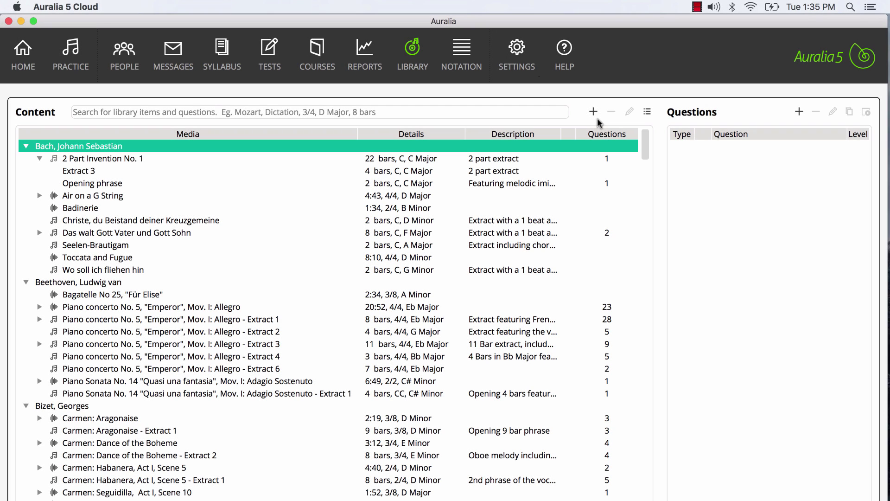
- Use Import files from the + menu to select and open Moonlight Sonata.xml
left_click(594, 113)
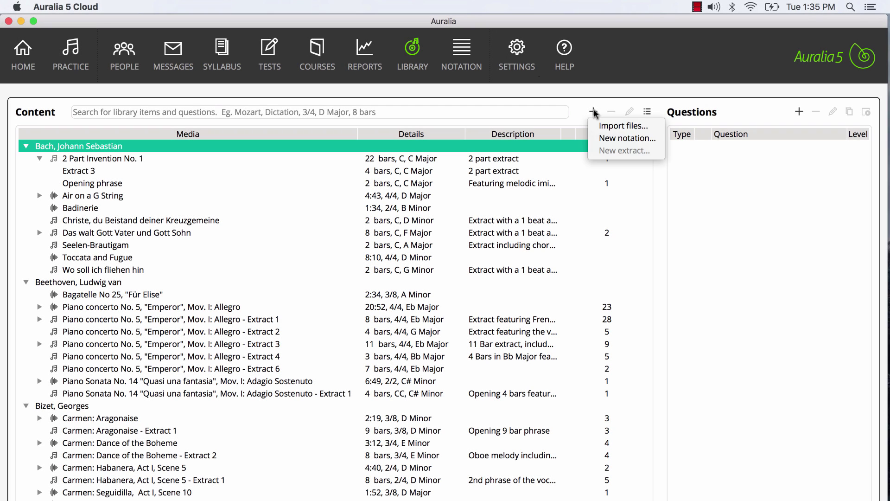
left_click(603, 124)
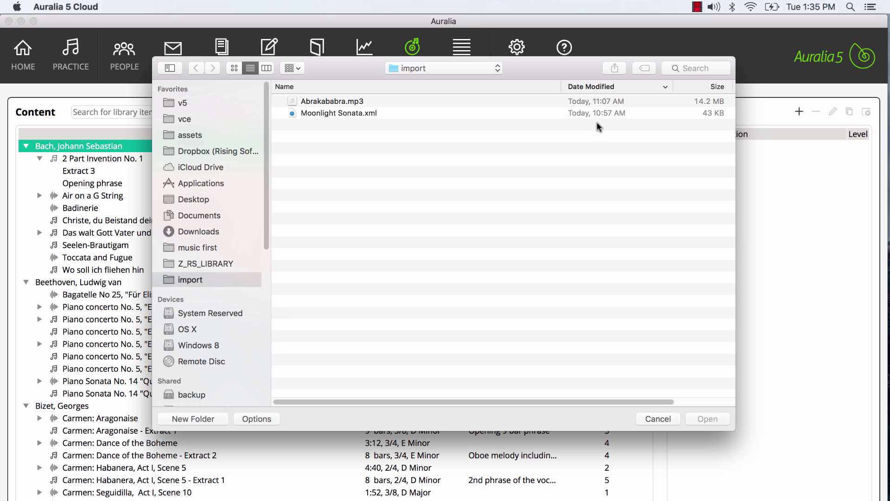
left_click(355, 114)
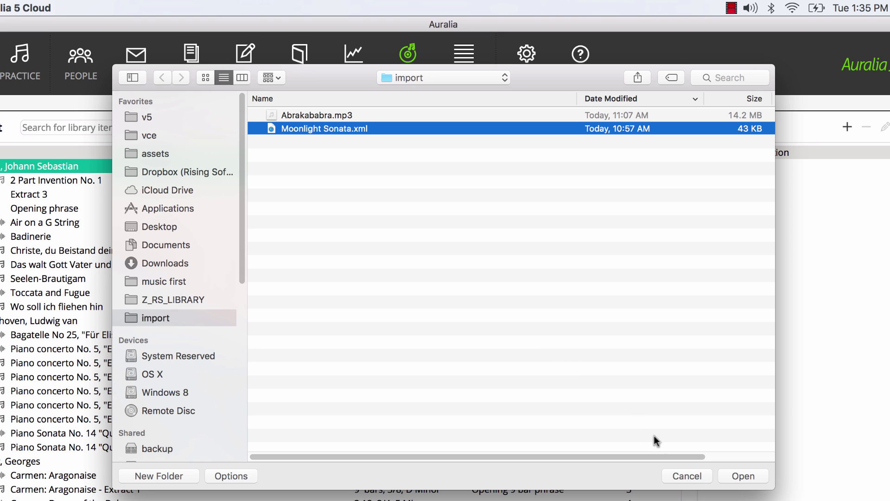
left_click(735, 476)
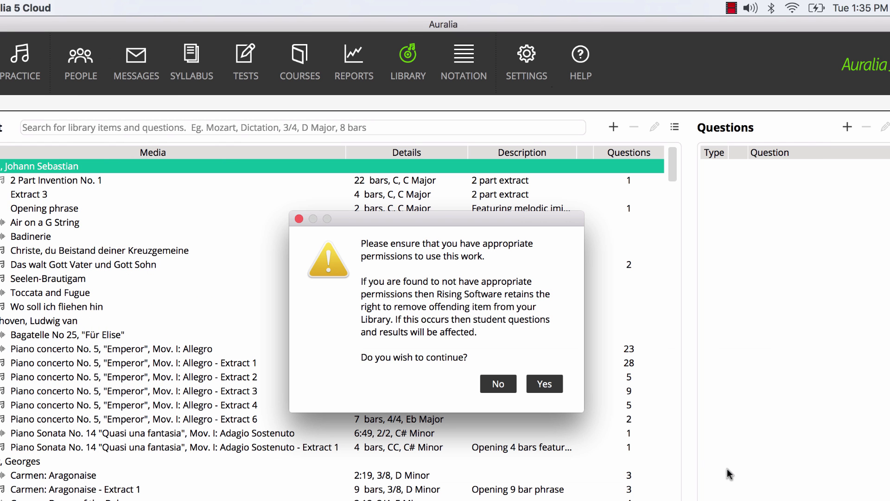
- Confirm permission, then name it Moonlight Sonata with Beethoven, Classical and tag 'high school'
left_click(549, 384)
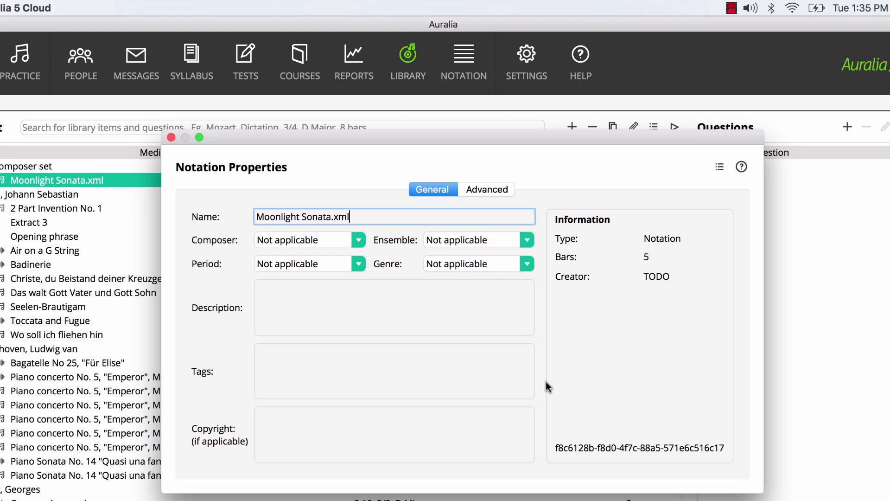
key("BackSpace")
key("BackSpace")
key("BackSpace")
key("BackSpace")
left_click(357, 241)
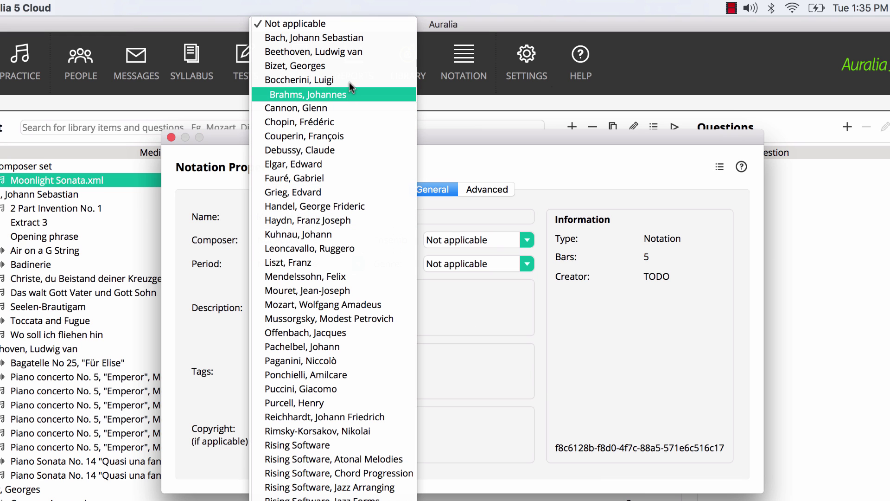
left_click(350, 52)
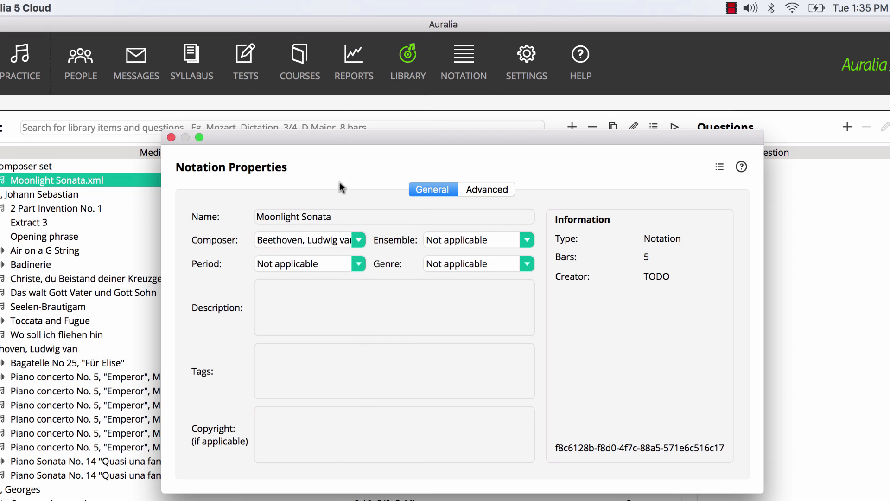
left_click(346, 263)
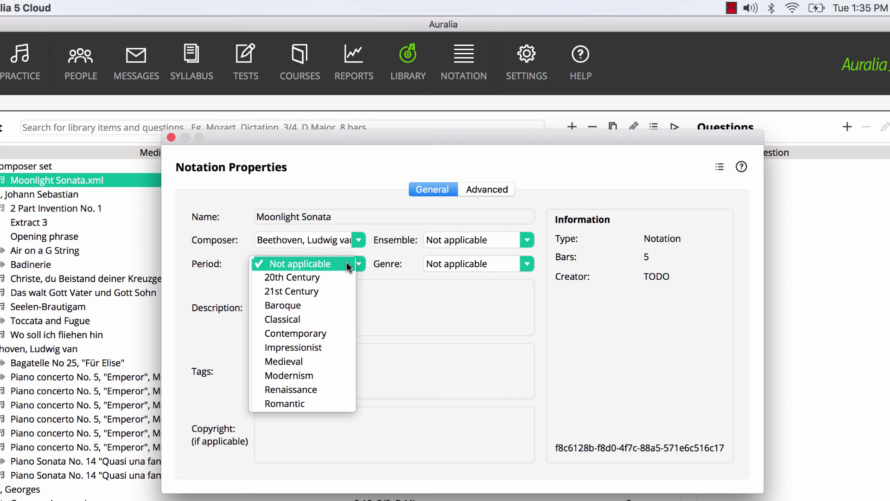
left_click(336, 320)
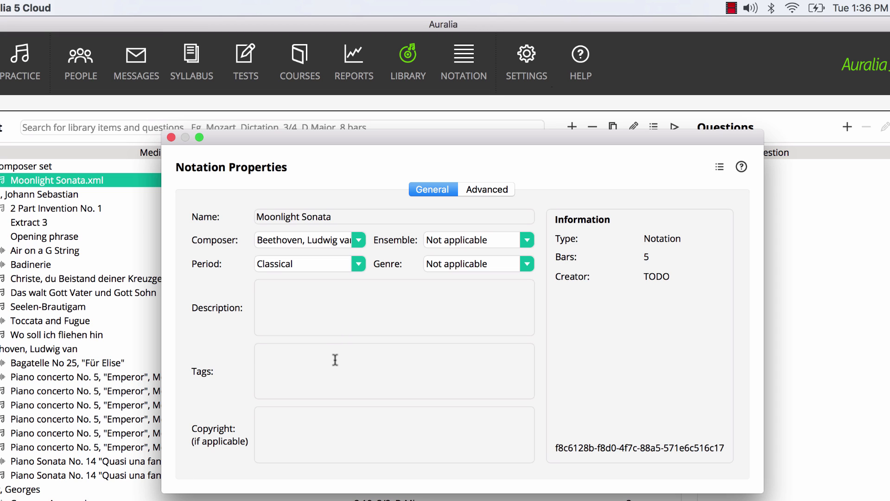
type("high school,")
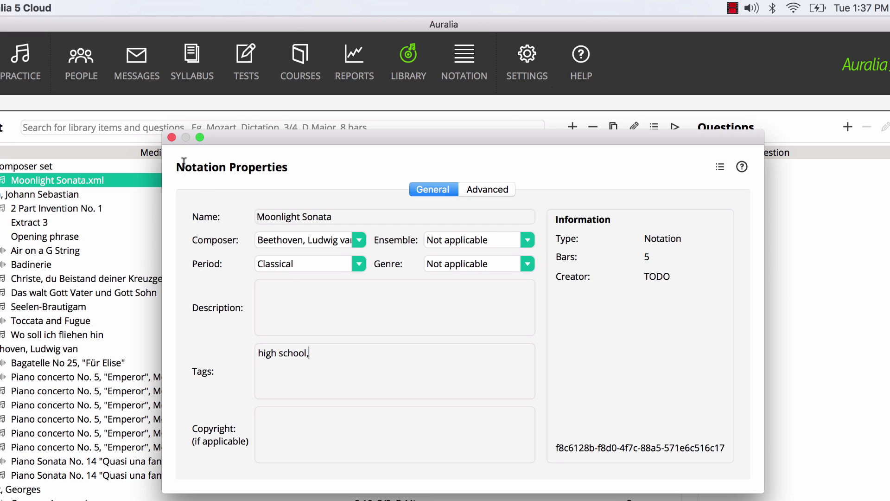
left_click(172, 137)
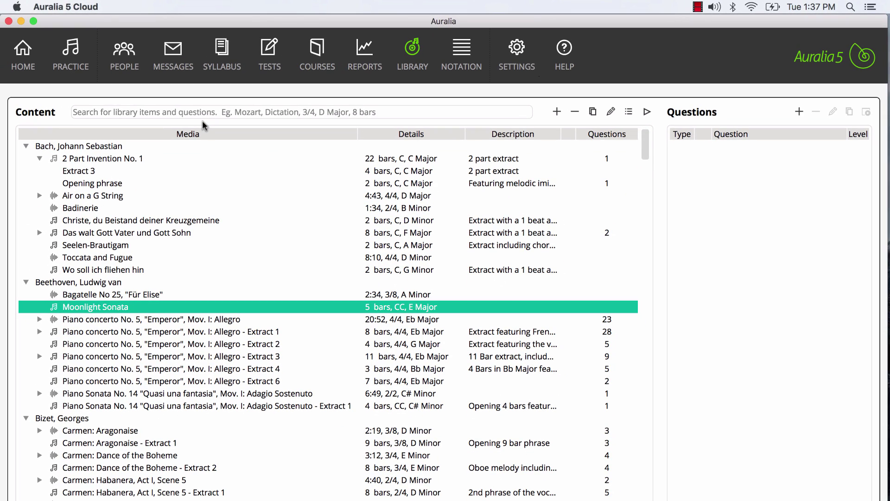
right_click(250, 309)
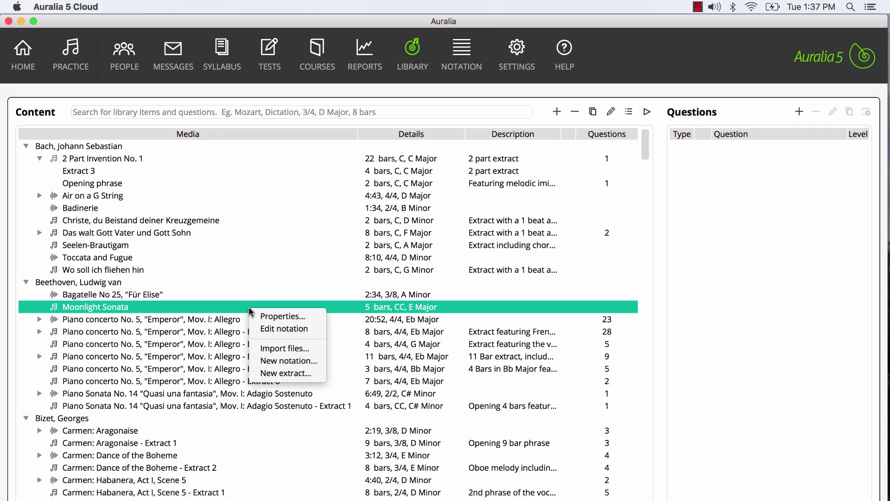
left_click(273, 329)
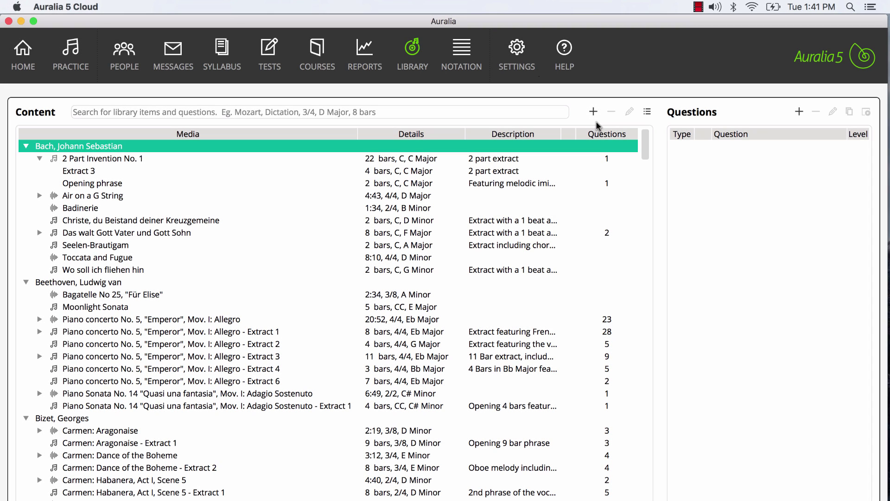
- Import Abrakababra.mp3 via Import files and confirm permission to use the work
left_click(593, 112)
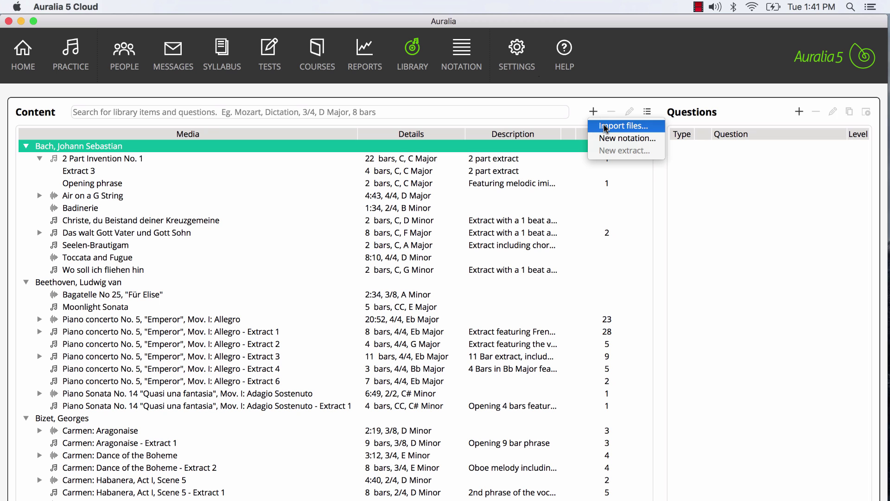
left_click(605, 126)
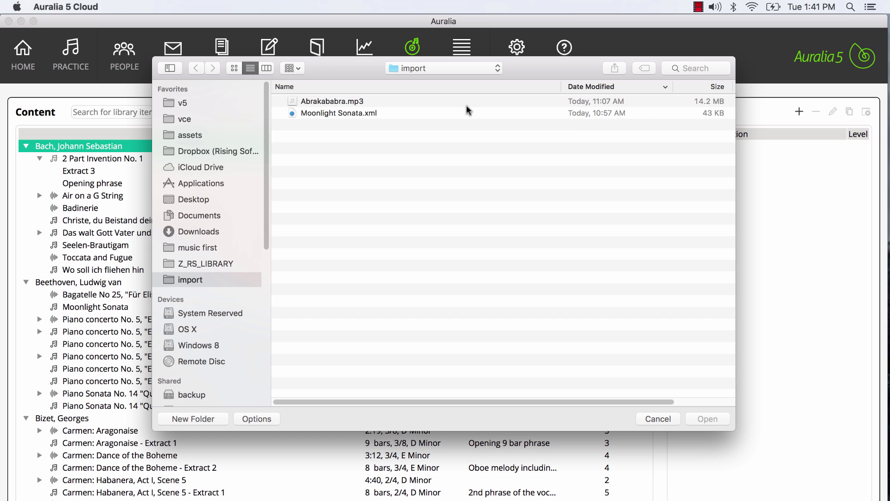
left_click(451, 103)
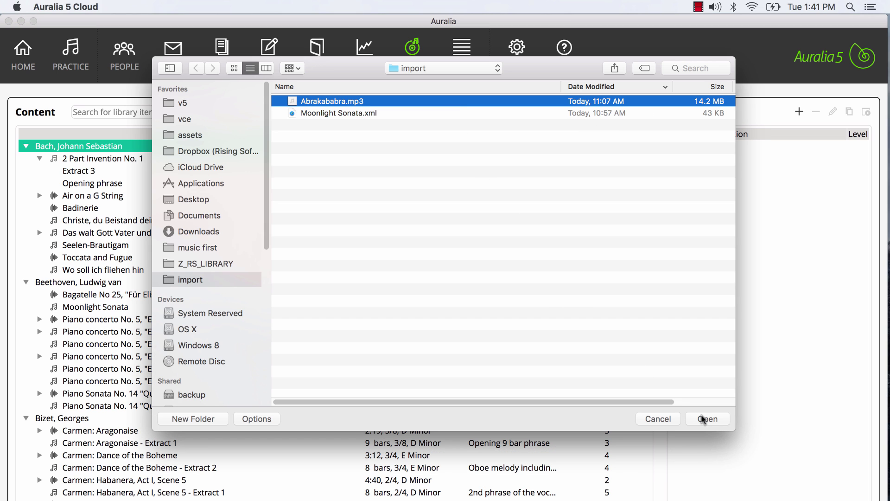
left_click(704, 418)
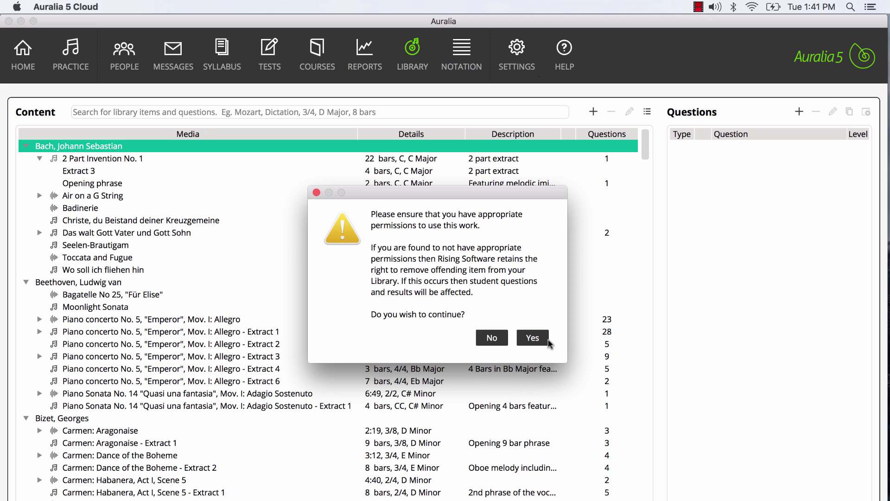
left_click(541, 339)
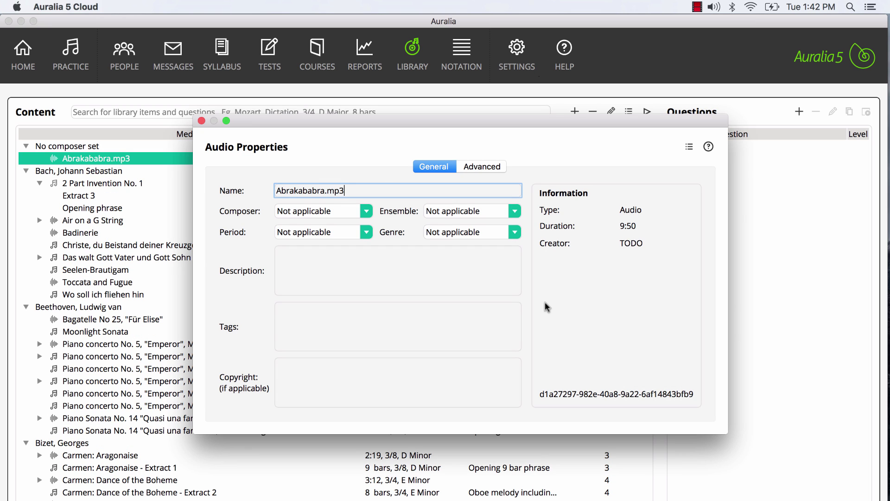
- Remove the .mp3 extension from Abrakababra's name, set its composer to Wilson, Tim, and close properties
key("BackSpace")
key("BackSpace")
key("BackSpace")
key("BackSpace")
left_click(366, 211)
scroll(352, 316, "down", 5)
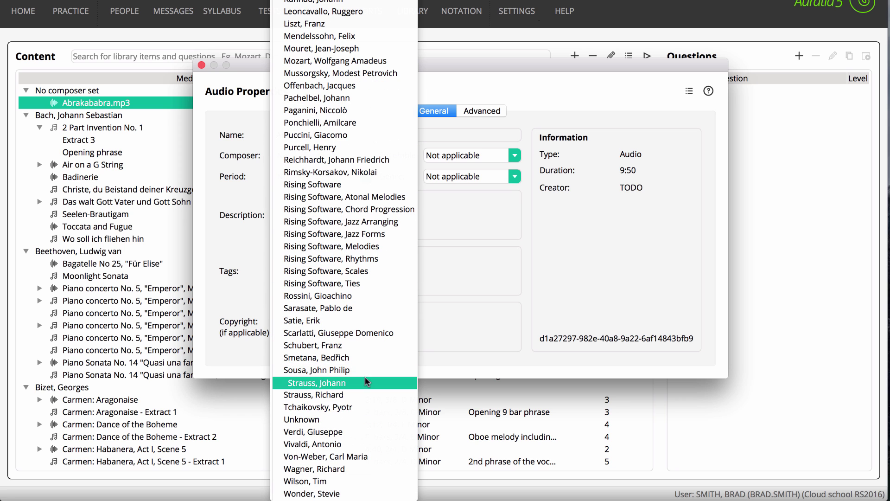
left_click(349, 481)
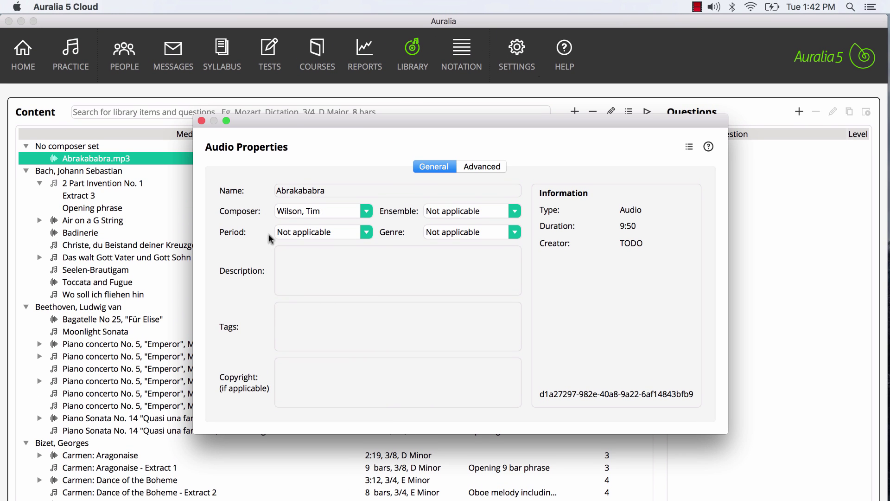
left_click(202, 121)
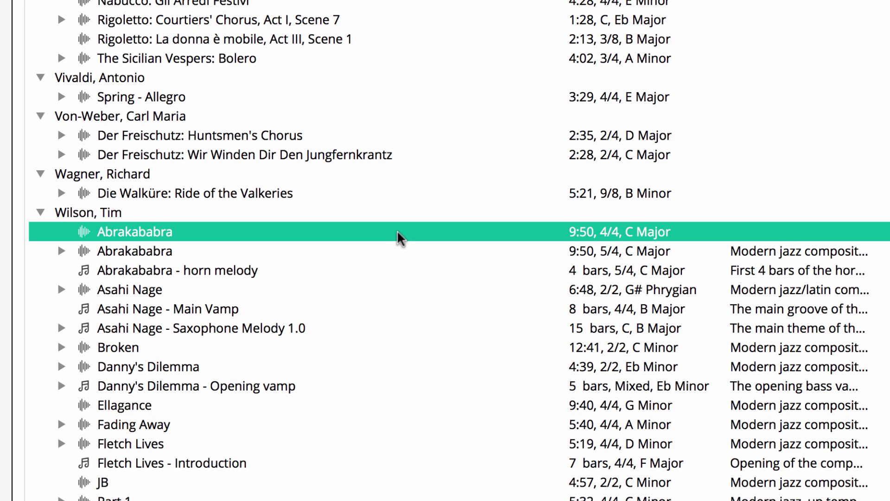
- Create a new extract, Extract 1, from the Abrakababra audio row
right_click(399, 237)
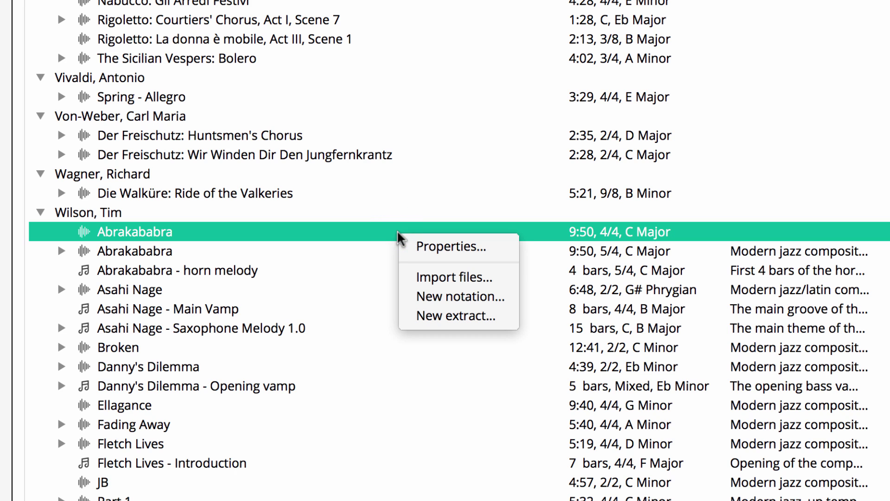
left_click(484, 320)
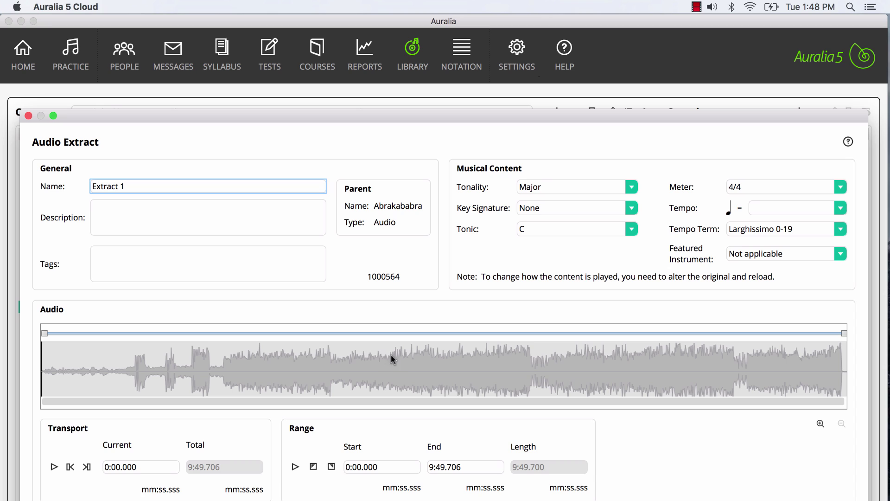
- Trim Extract 1 to the 8:25.964–8:38.028 passage, 0:12.060 long, during playback near 8:18
left_click(722, 367)
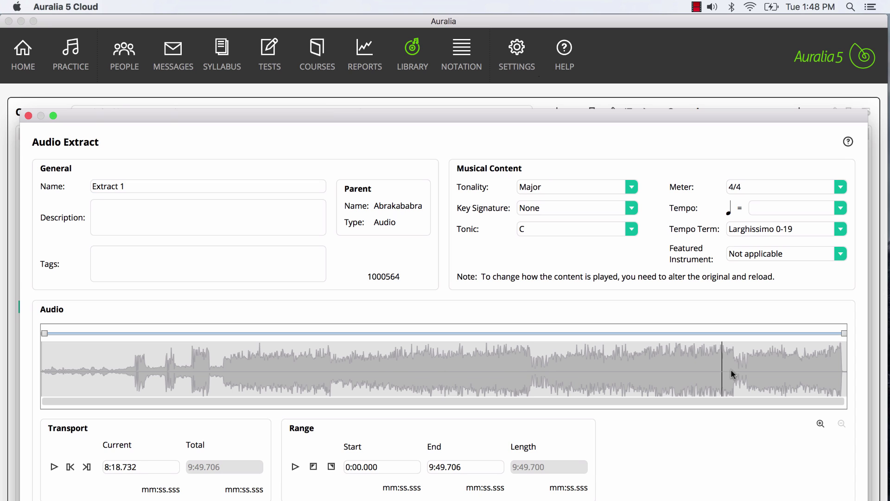
left_click(820, 424)
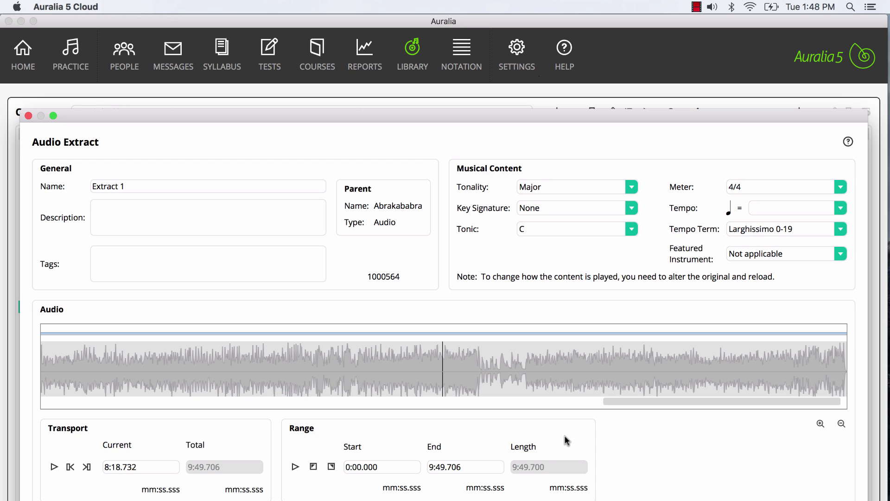
left_click(53, 467)
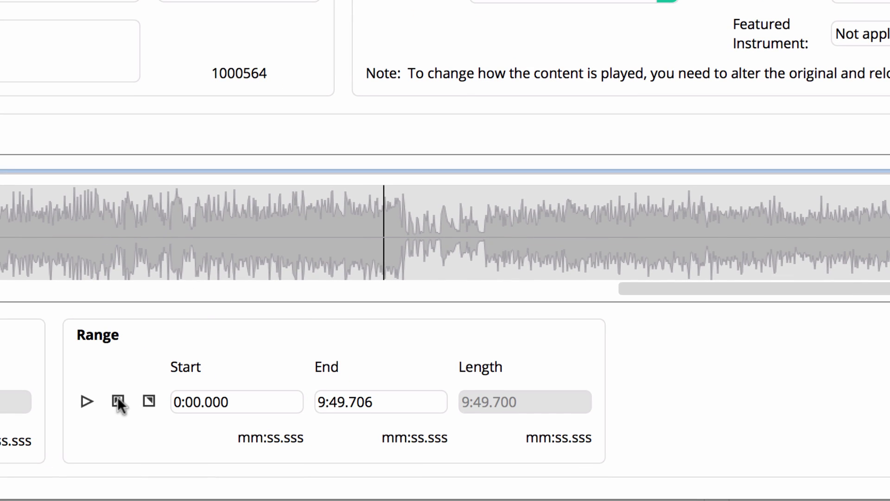
left_click(118, 400)
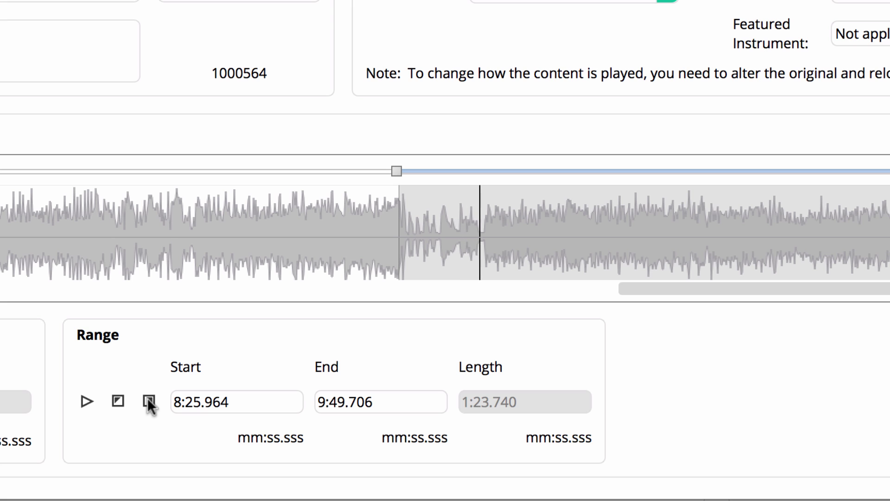
left_click(149, 400)
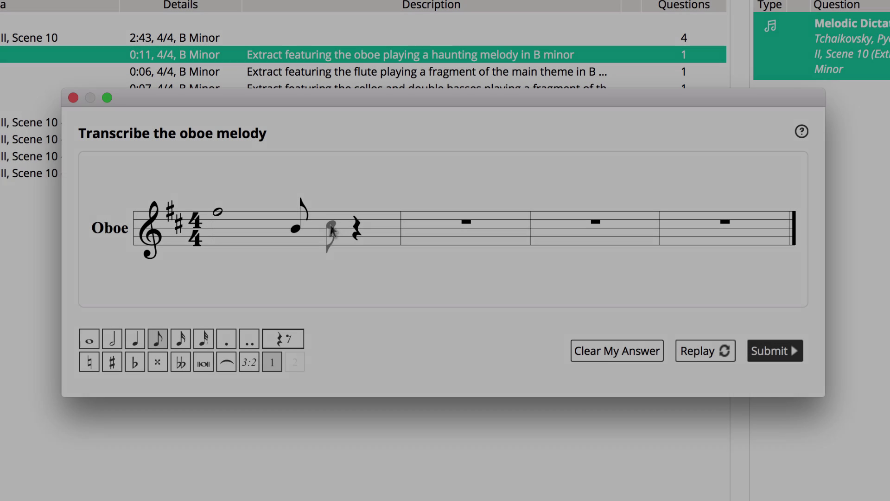
- Complete four beamed eighth notes in bar 1, then place dotted quarter notes starting bar 2
left_click(331, 227)
left_click(356, 220)
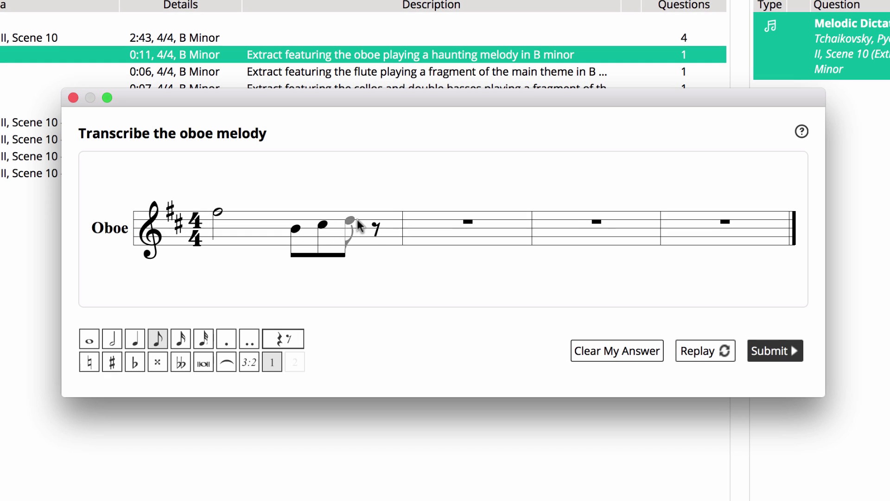
left_click(379, 213)
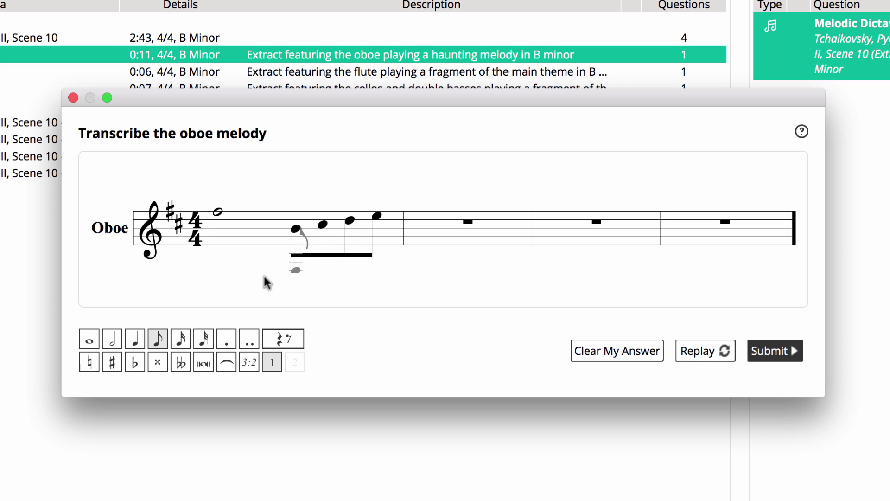
left_click(136, 340)
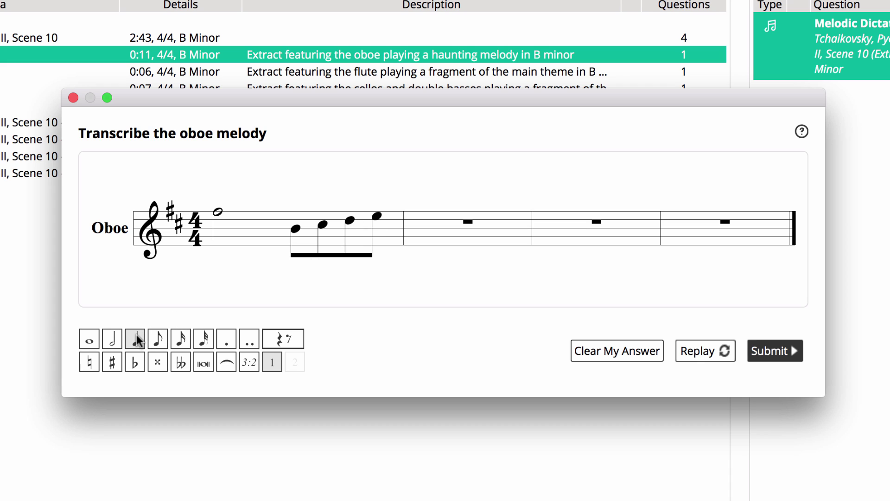
left_click(226, 346)
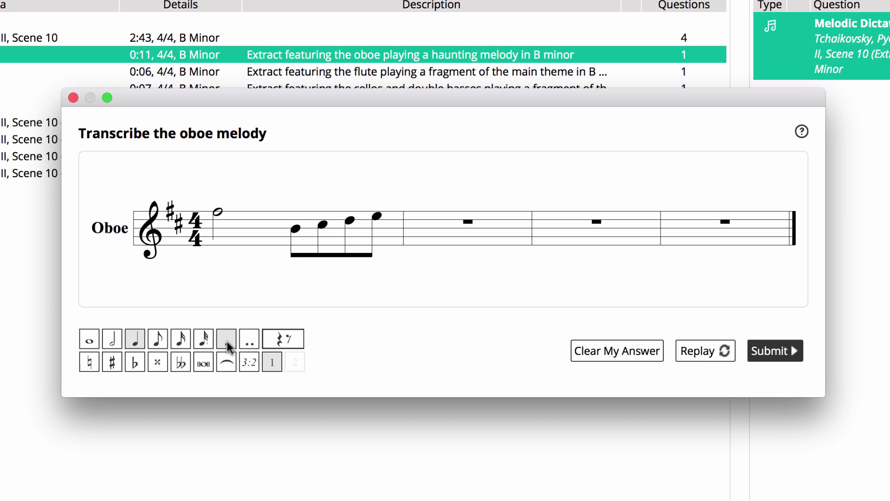
left_click(428, 210)
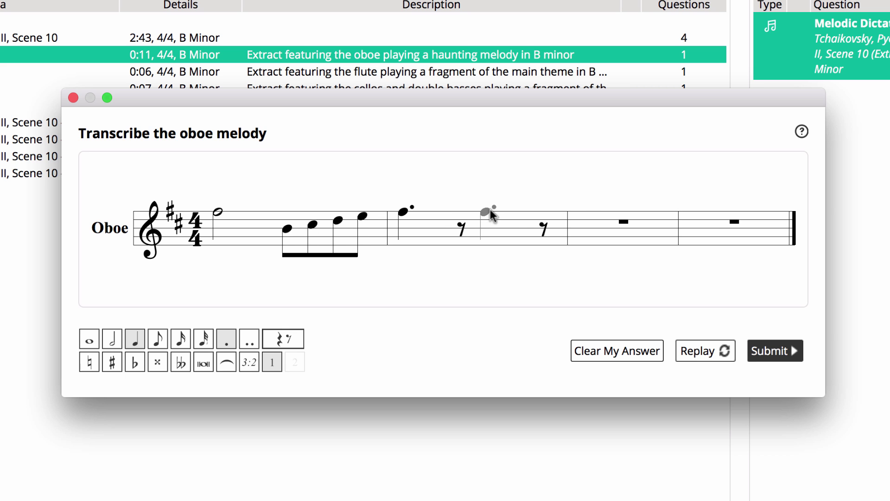
left_click(577, 209)
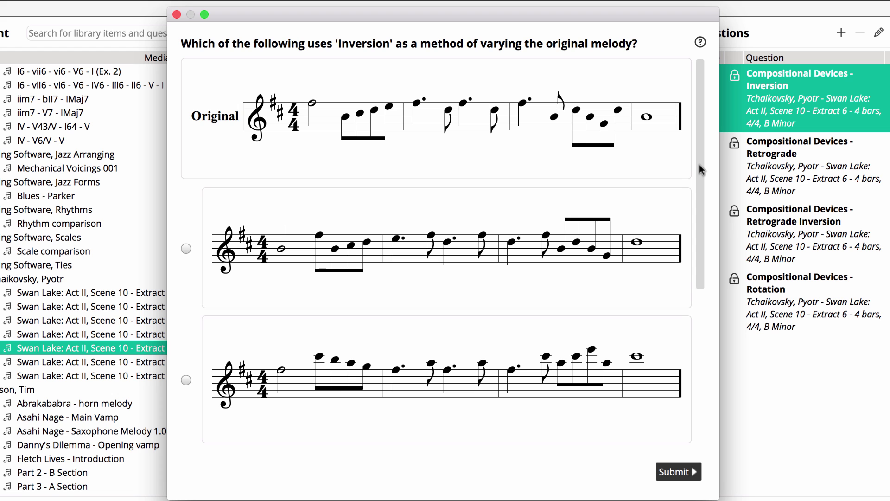
- Choose the third melody as the inversion and submit the answer
mouse_move(699, 164)
left_mouse_down()
mouse_move(711, 334)
mouse_move(710, 153)
left_mouse_up()
left_click(649, 380)
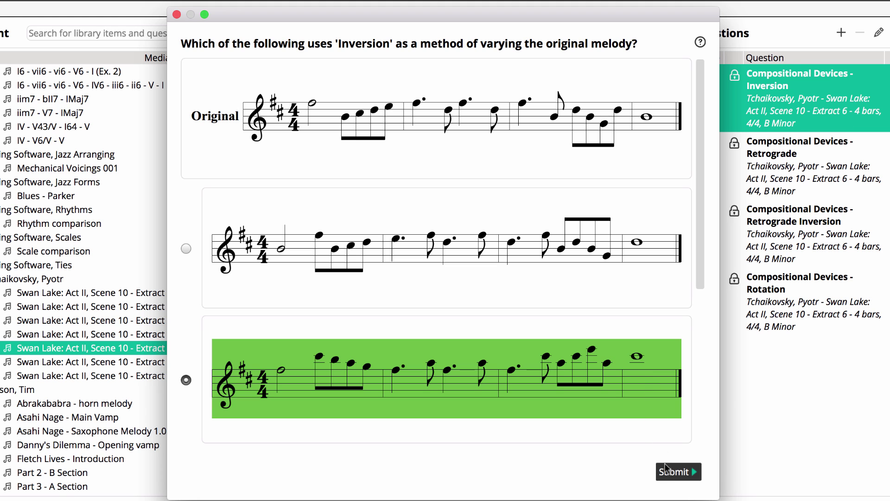
left_click(672, 472)
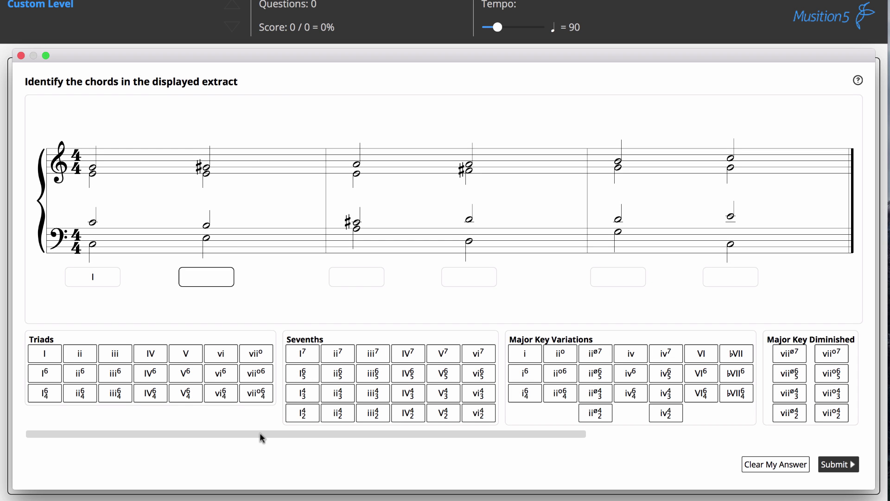
- Label chords two to six V/vi, V/ii, V/V, V and I, and submit for marking
left_click_drag(261, 438, 589, 452)
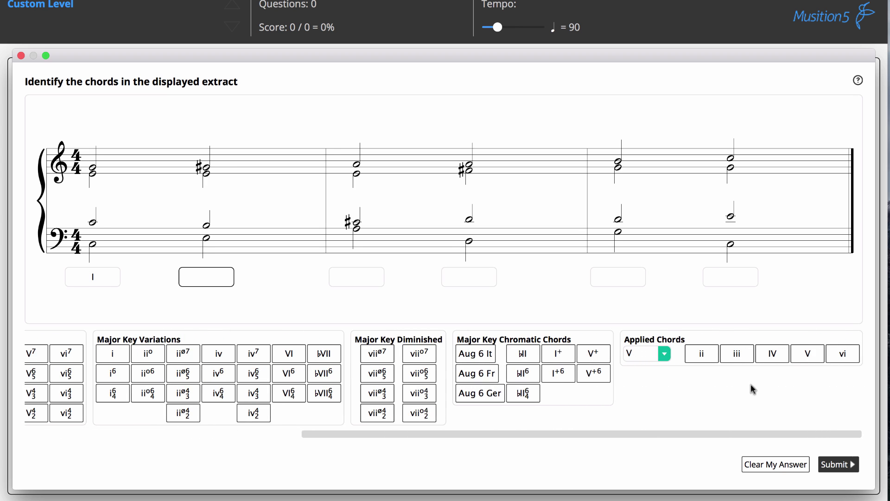
left_click(846, 354)
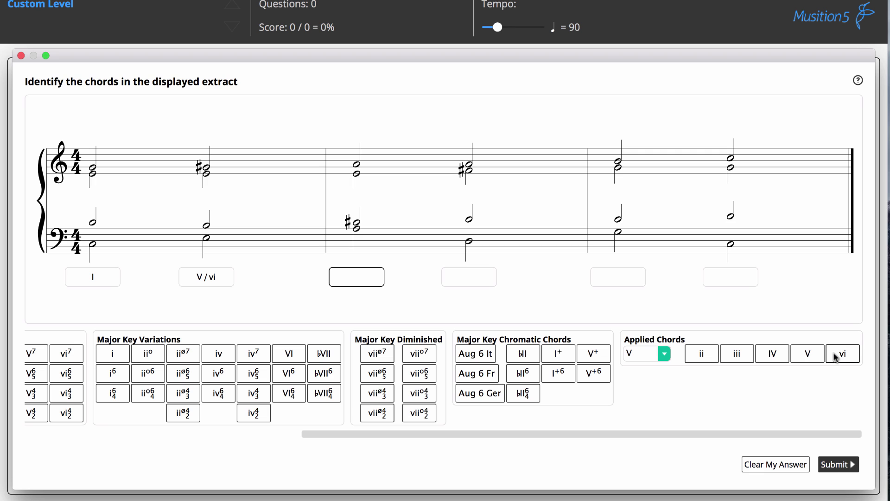
left_click(704, 358)
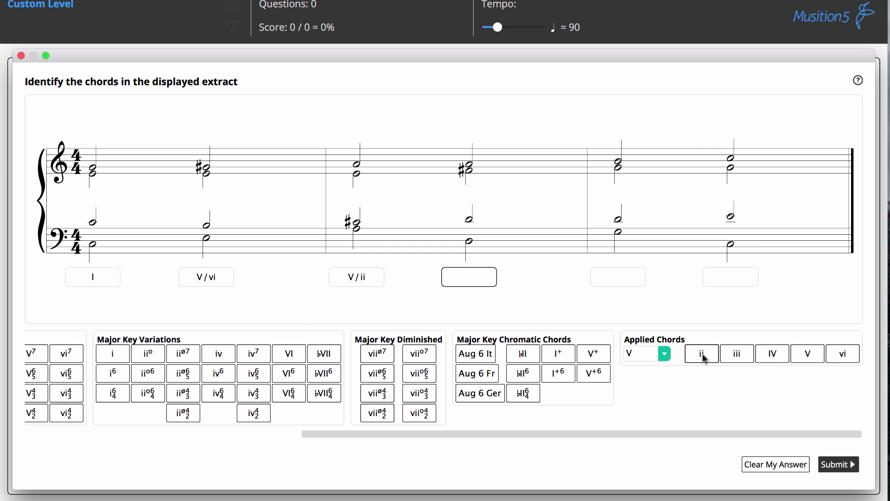
left_click(807, 355)
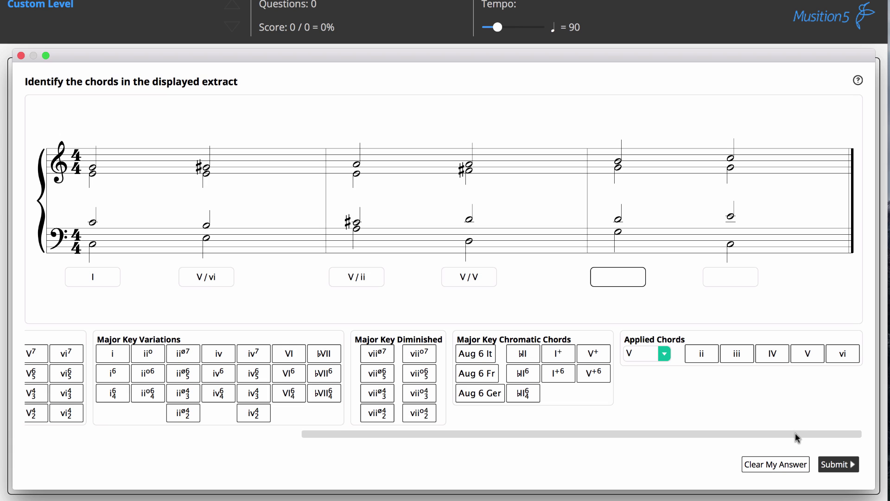
left_click_drag(796, 437, 486, 463)
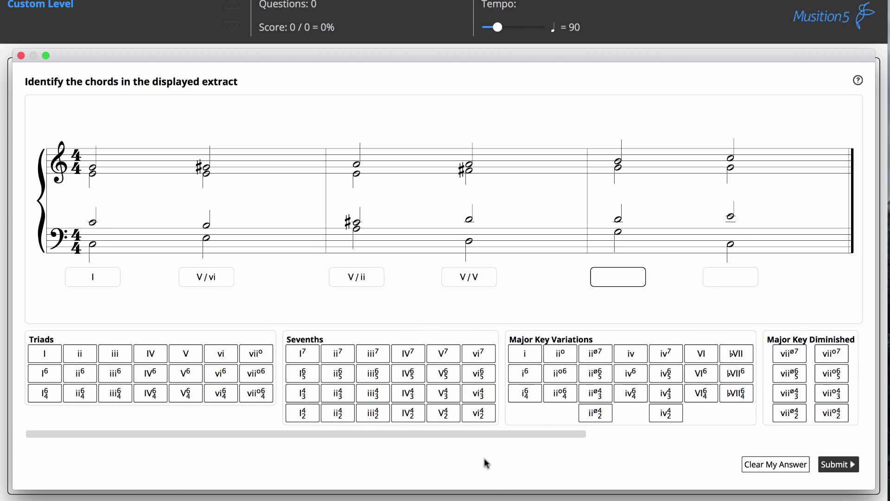
left_click(191, 356)
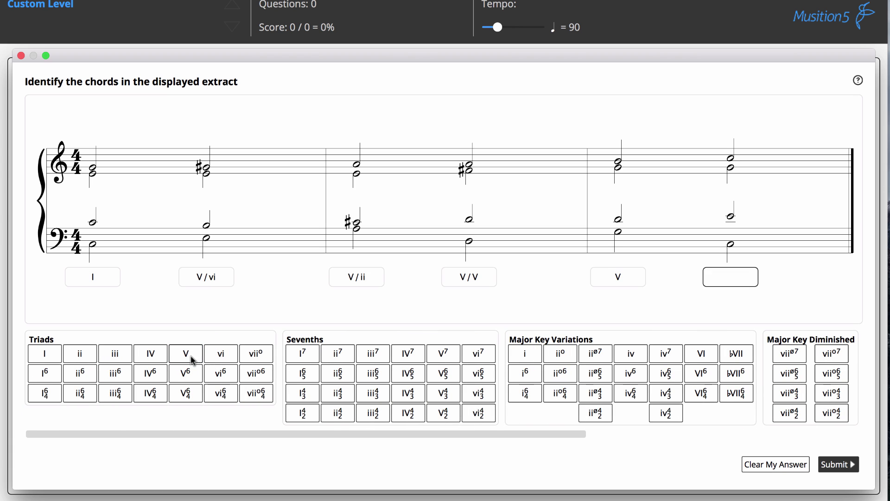
left_click(55, 356)
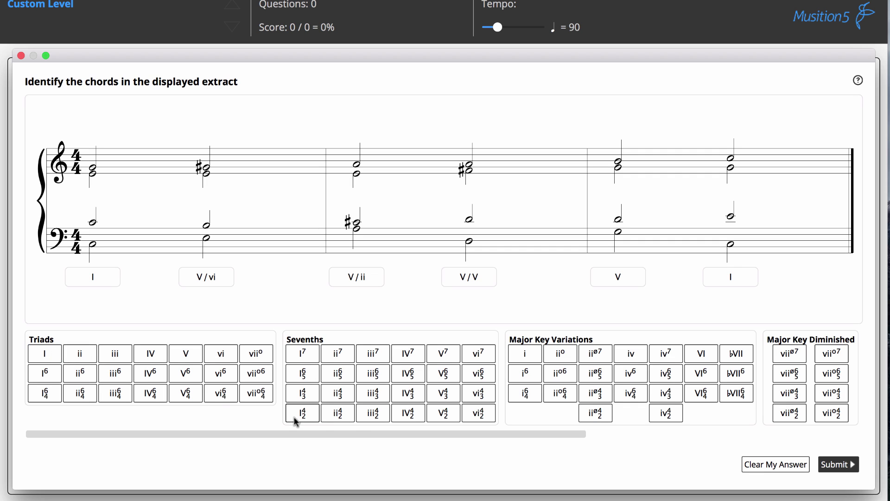
left_click(839, 465)
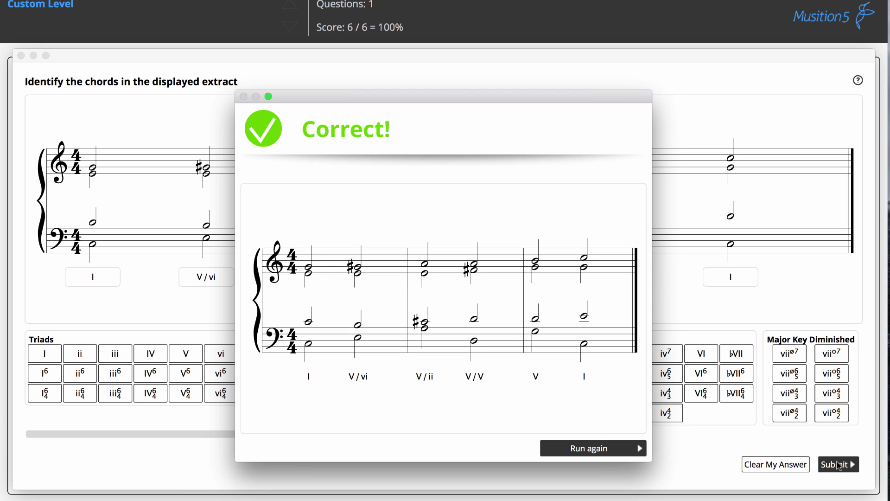